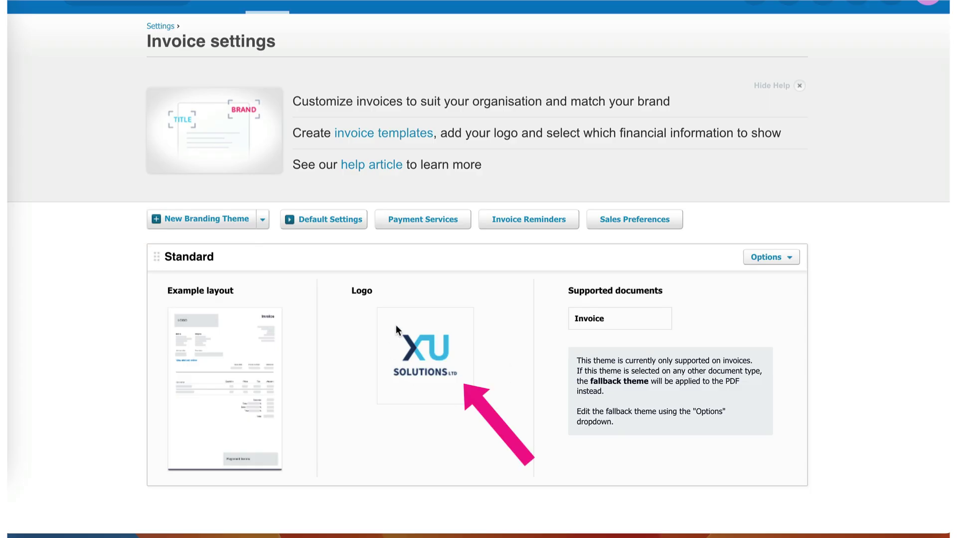
Open the Standard invoice theme for previewing and editing.
{"action": "left_click", "coordinate": [791, 259]}
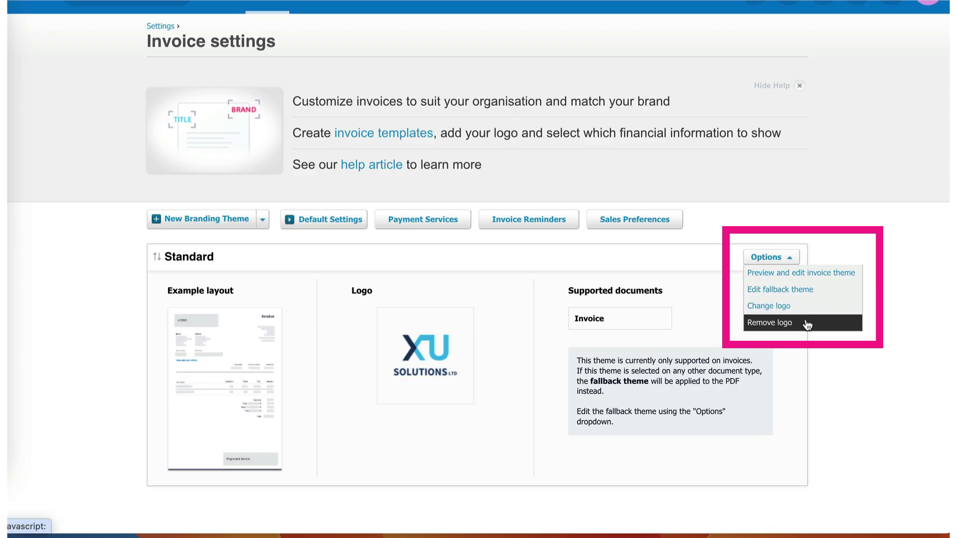
{"action": "left_click", "coordinate": [832, 278]}
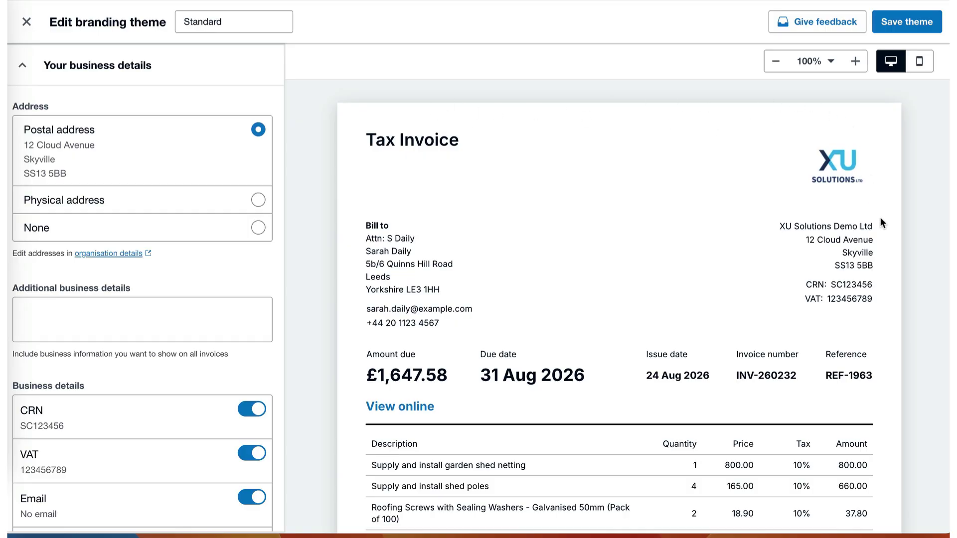
Preview the invoice at 50% and 100% zoom, and in the mobile and desktop views.
{"action": "left_click", "coordinate": [833, 62]}
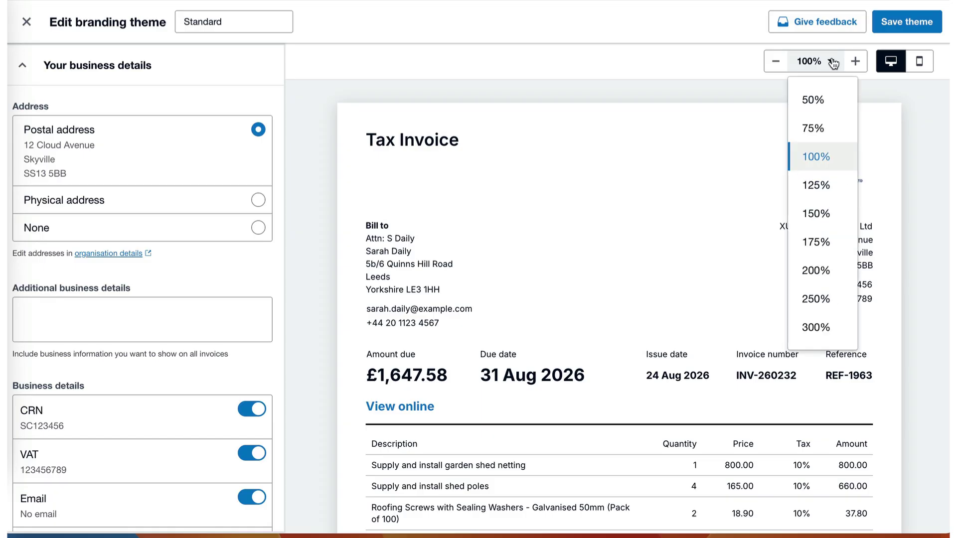
{"action": "left_click", "coordinate": [813, 99]}
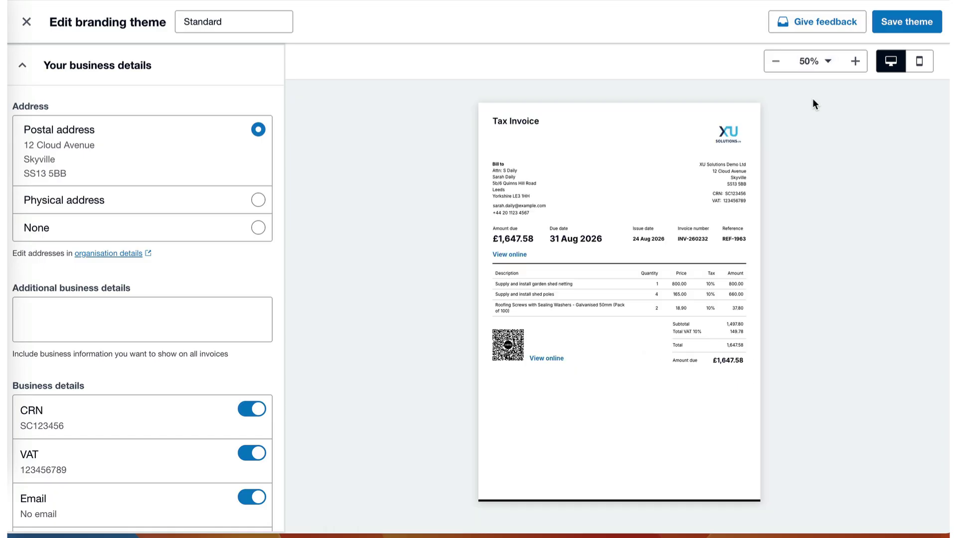
{"action": "left_click", "coordinate": [831, 61]}
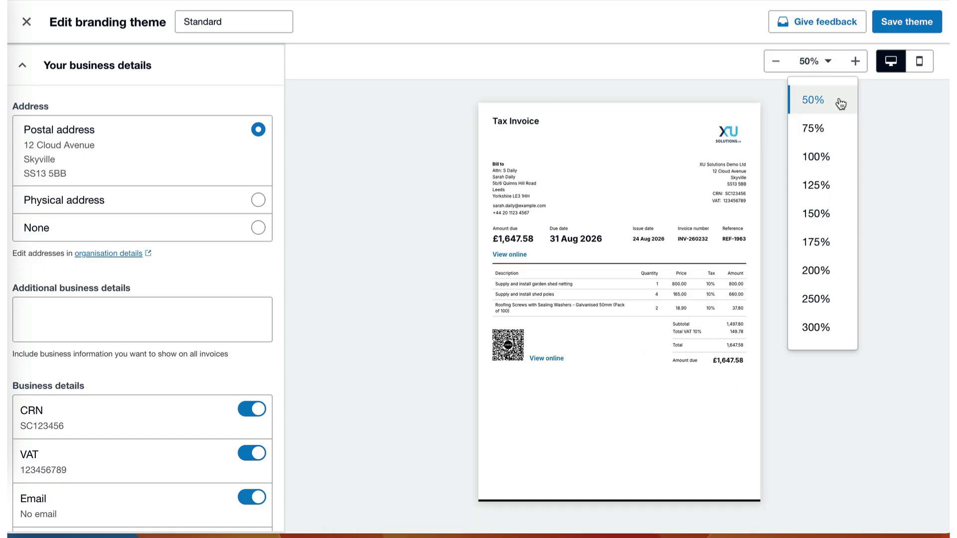
{"action": "left_click", "coordinate": [821, 156]}
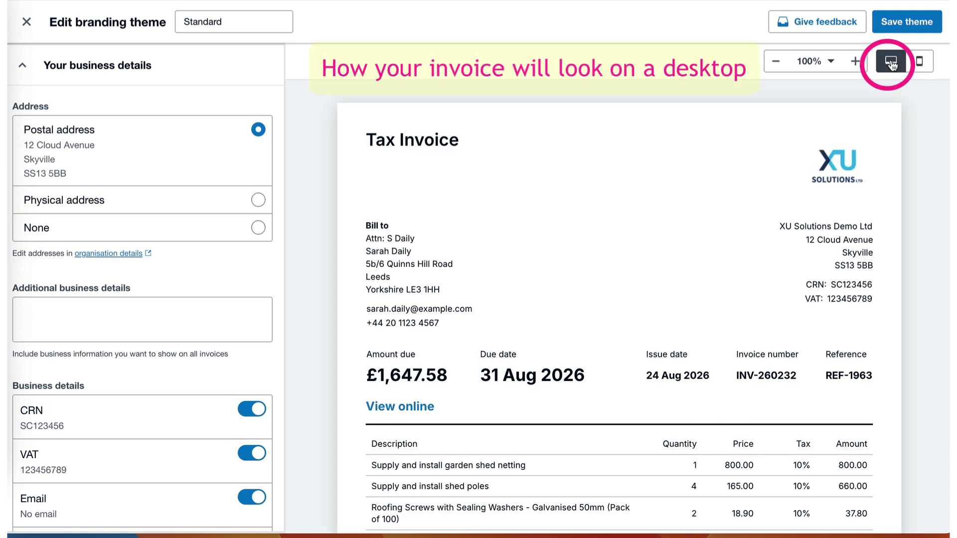
{"action": "left_click", "coordinate": [919, 63]}
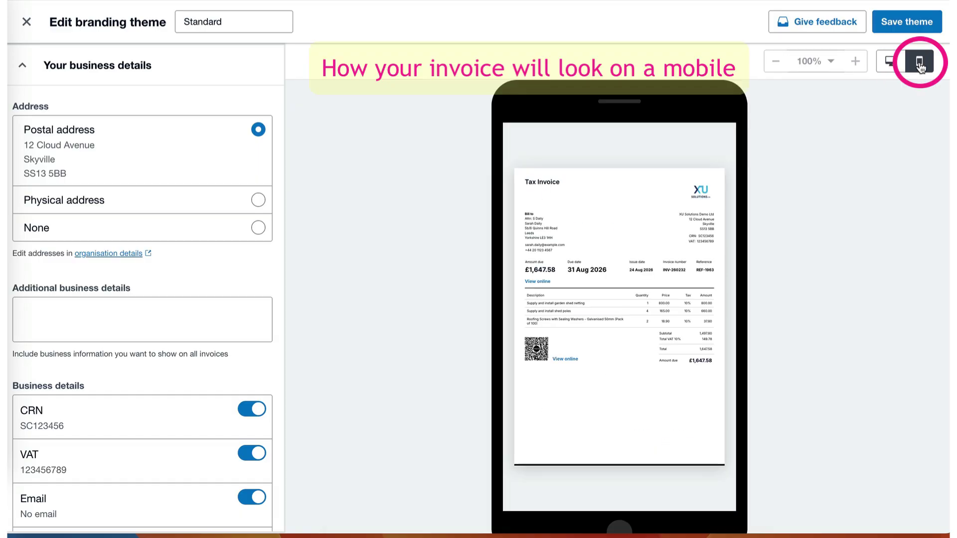
{"action": "left_click", "coordinate": [891, 63]}
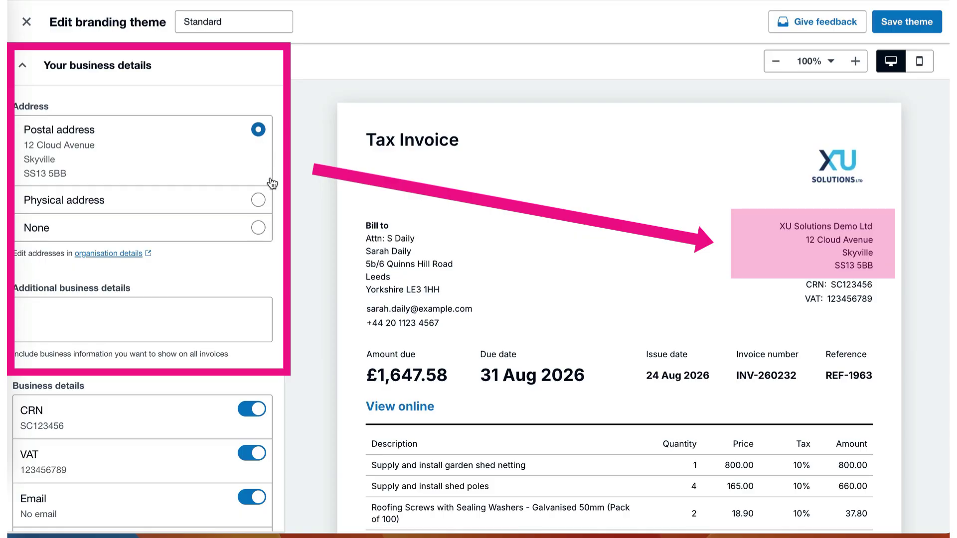
Try the Physical address and None options for the business address, returning the selection to Postal address.
{"action": "left_click", "coordinate": [258, 200]}
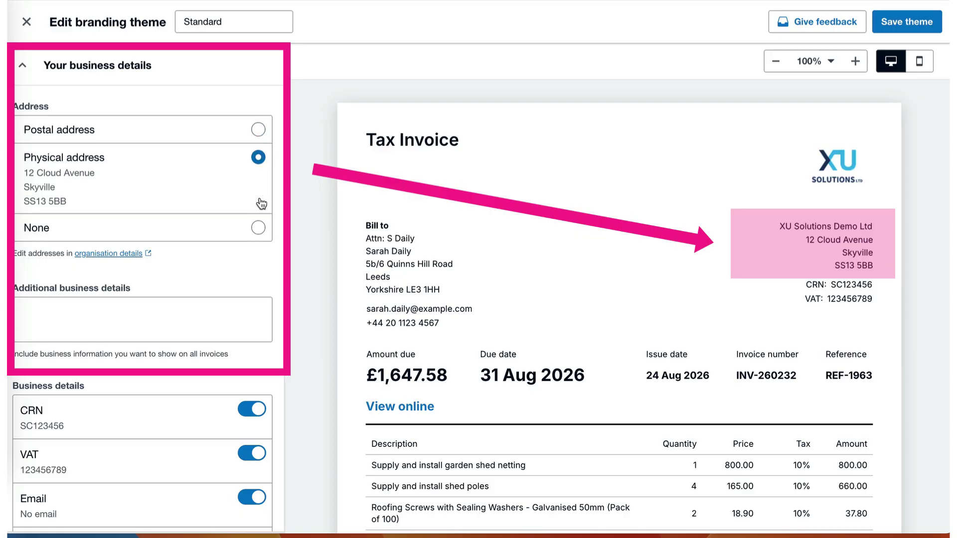
{"action": "left_click", "coordinate": [258, 129]}
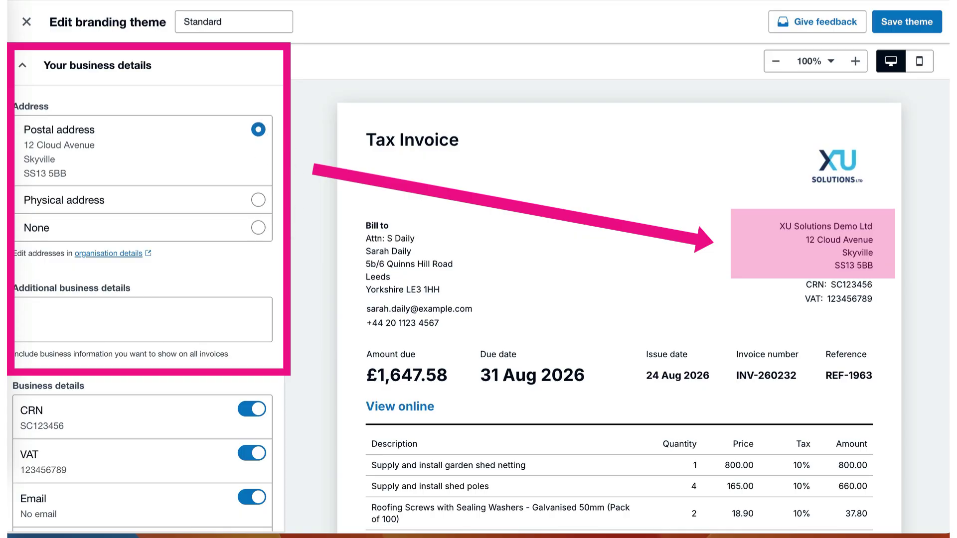
{"action": "left_click", "coordinate": [258, 228]}
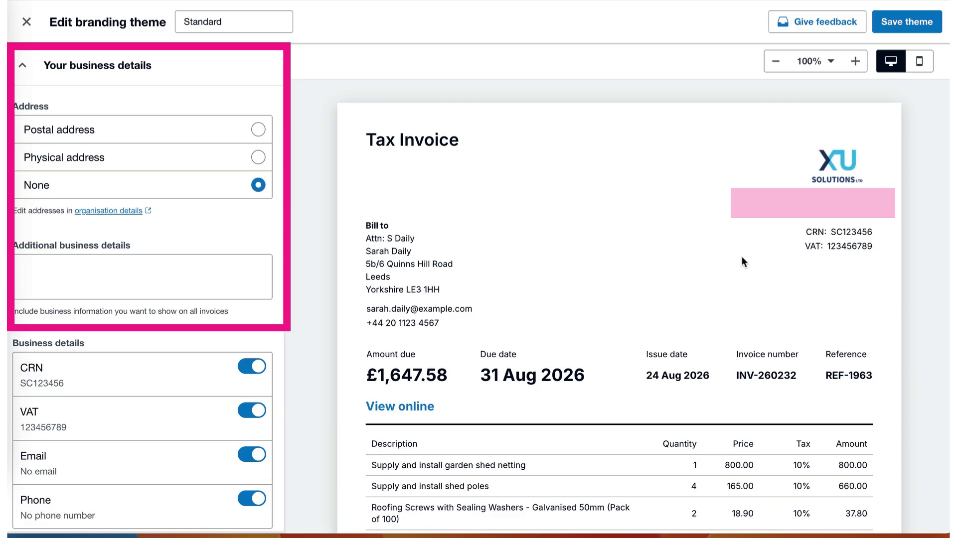
{"action": "left_click", "coordinate": [258, 130]}
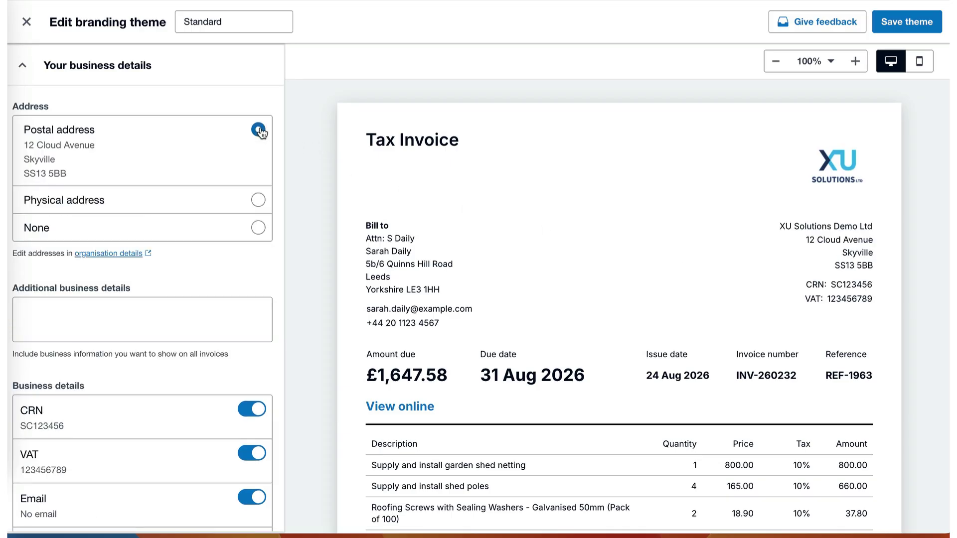
Enter "ANY MORE DETAILS" as the additional business details.
{"action": "scroll", "coordinate": [195, 264], "scroll_direction": "down", "scroll_amount": 1}
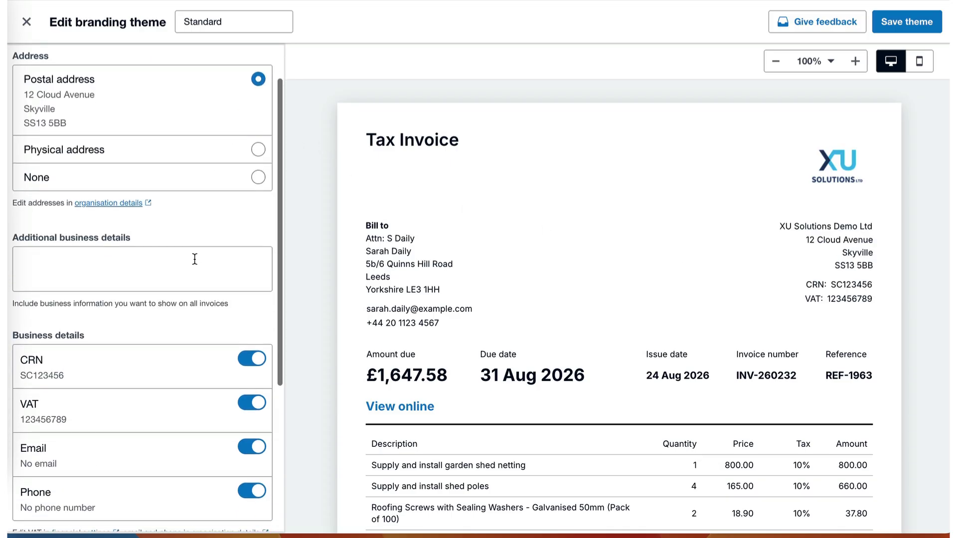
{"action": "left_click", "coordinate": [39, 253]}
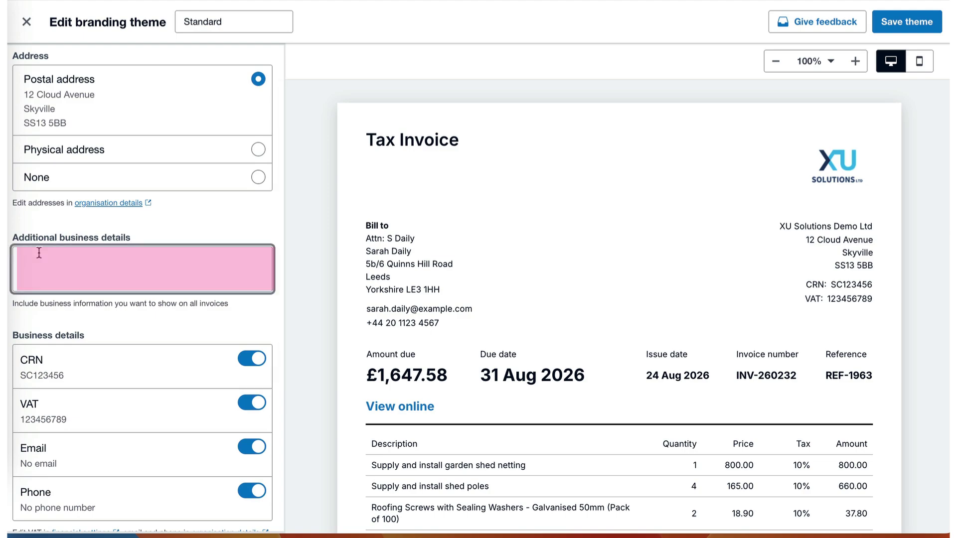
{"action": "key", "text": "Caps_Lock"}
{"action": "type", "text": "AN"}
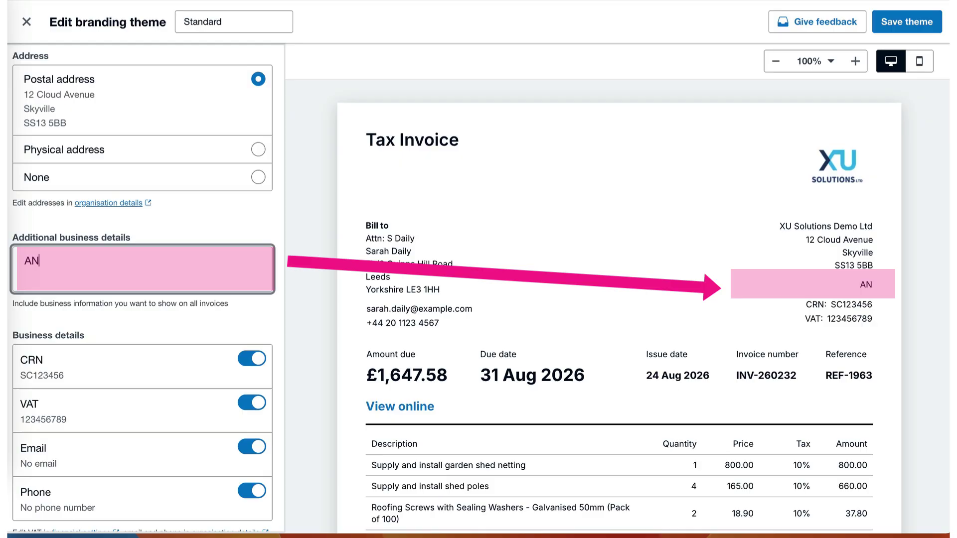
{"action": "type", "text": "Y MORE DETAIL"}
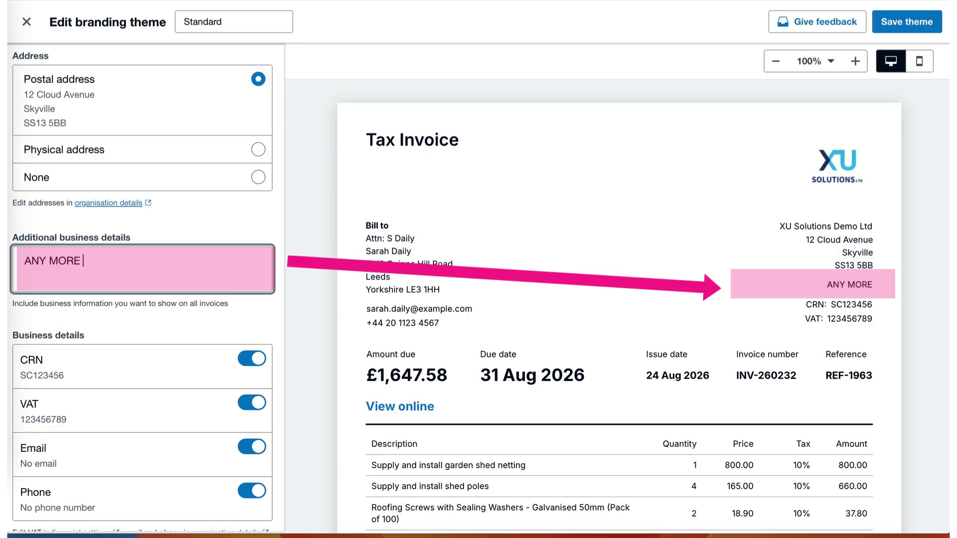
{"action": "type", "text": "S"}
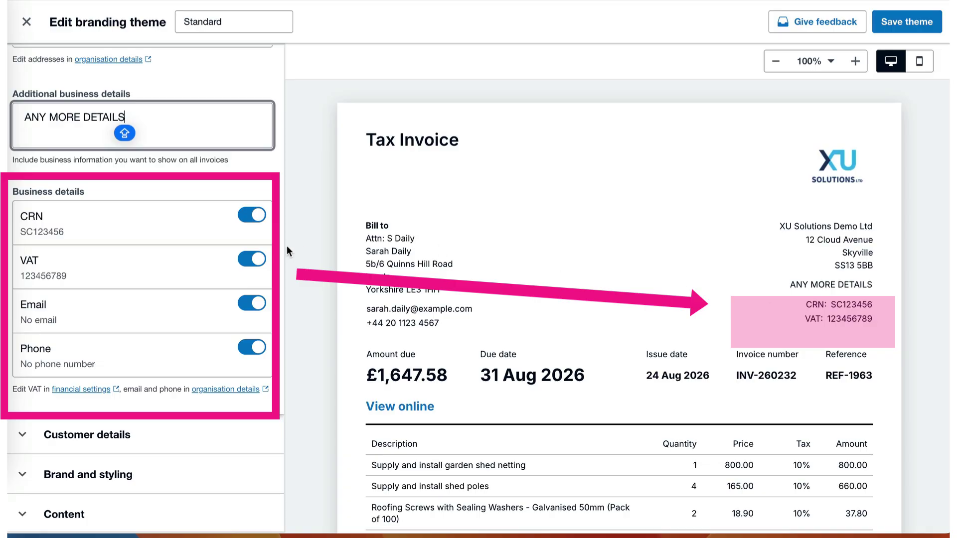
Try hiding the CRN, VAT and Email entries in the business details one by one, switching each back on.
{"action": "left_click", "coordinate": [257, 215]}
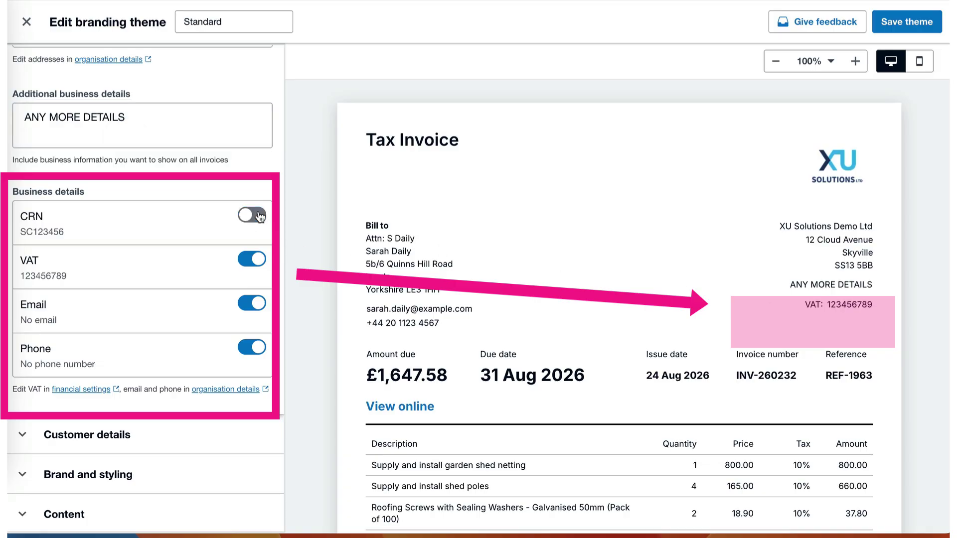
{"action": "left_click", "coordinate": [259, 216]}
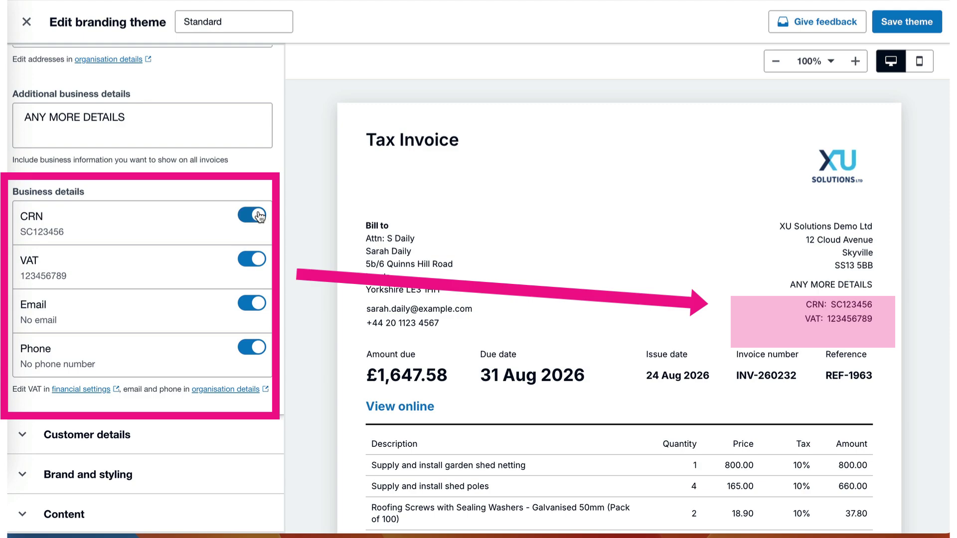
{"action": "left_click", "coordinate": [257, 263]}
{"action": "left_click", "coordinate": [258, 263]}
{"action": "left_click", "coordinate": [258, 303]}
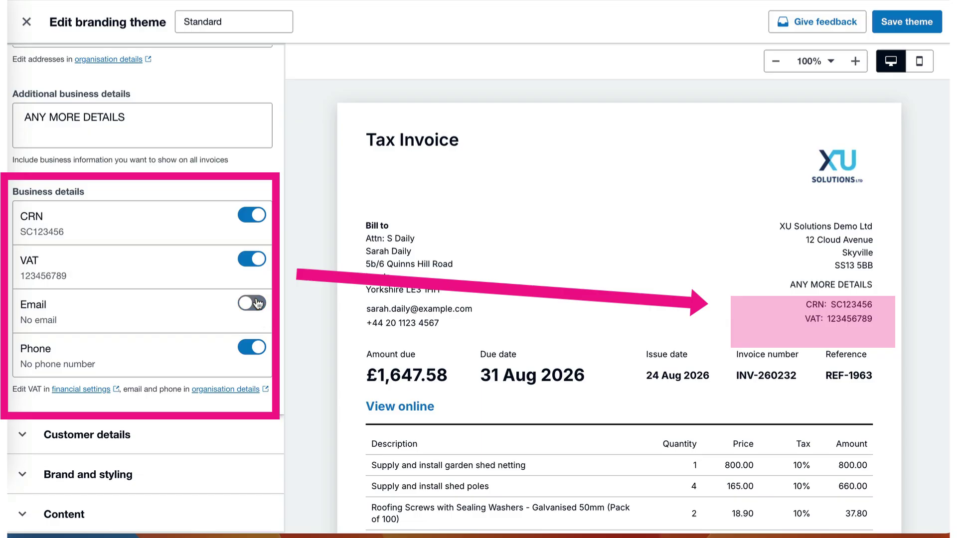
{"action": "left_click", "coordinate": [257, 303]}
{"action": "left_click", "coordinate": [79, 392]}
{"action": "left_click", "coordinate": [244, 396]}
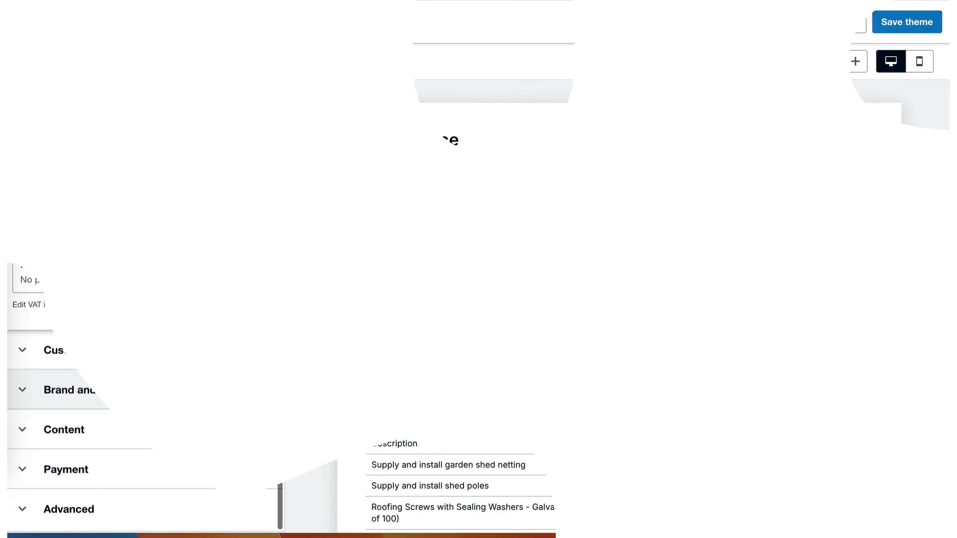
In the customer details, turn off the Attention to line and turn on the Country line, keeping the address lines enabled.
{"action": "left_click", "coordinate": [23, 353]}
{"action": "scroll", "coordinate": [184, 313], "scroll_direction": "up", "scroll_amount": 3}
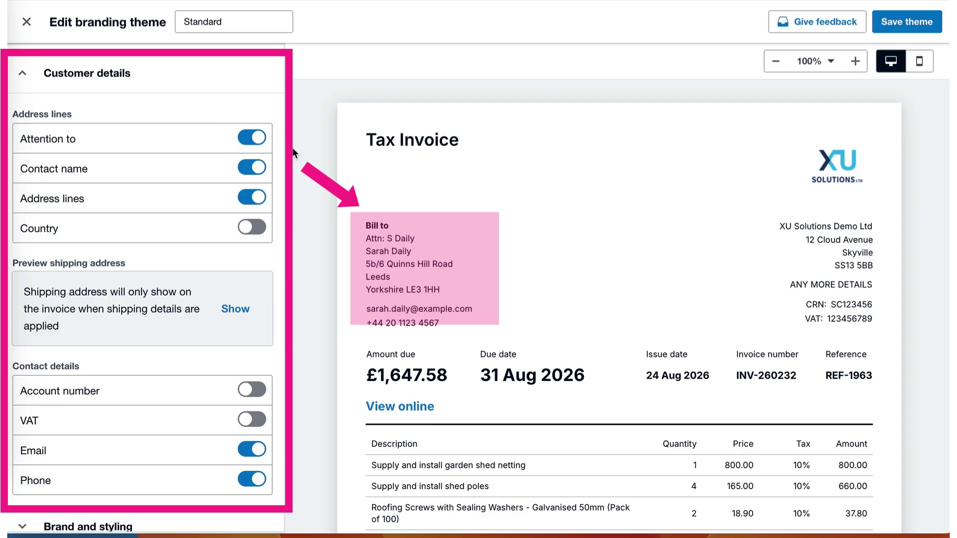
{"action": "left_click", "coordinate": [261, 143]}
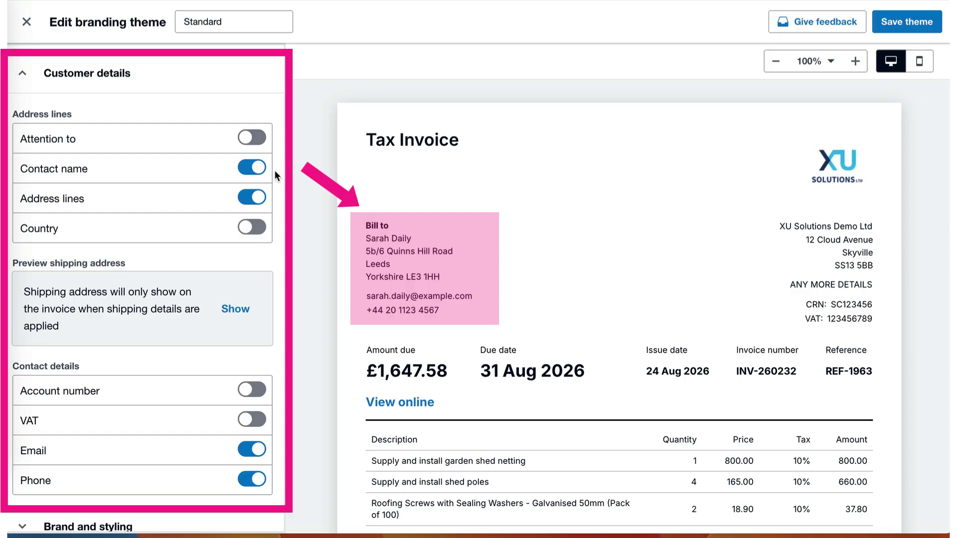
{"action": "left_click", "coordinate": [259, 199]}
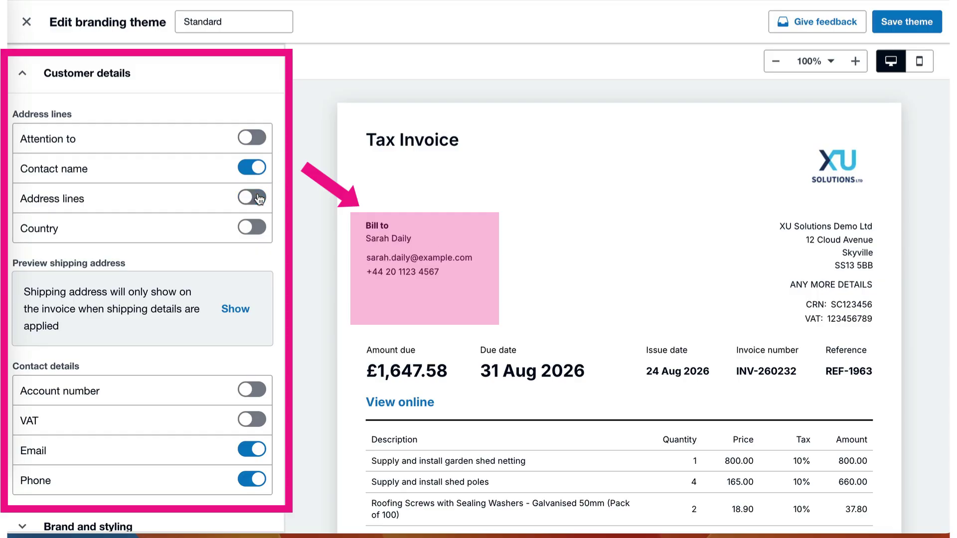
{"action": "left_click", "coordinate": [259, 199]}
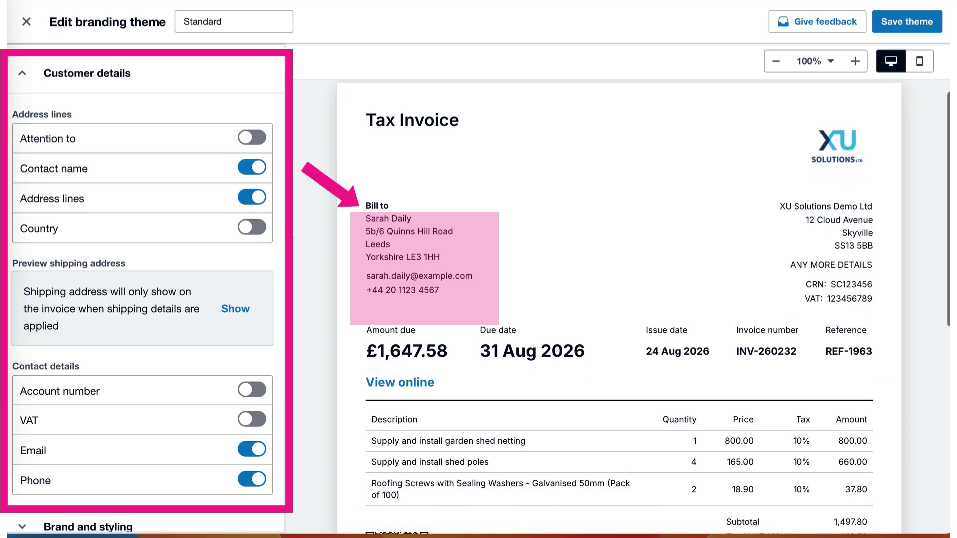
{"action": "left_click", "coordinate": [249, 229]}
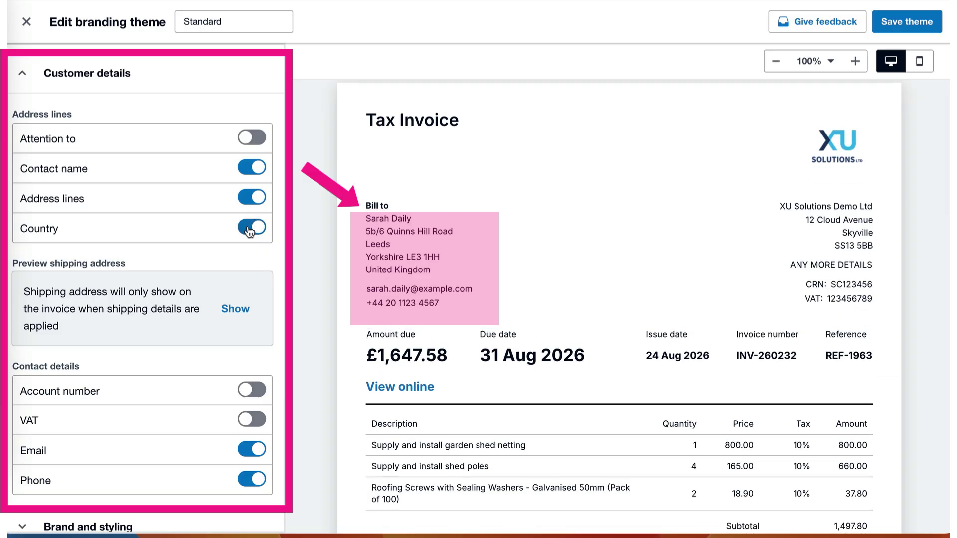
Try displaying the customer's account number and VAT number in the contact details, switching each back off.
{"action": "scroll", "coordinate": [291, 361], "scroll_direction": "down", "scroll_amount": 3}
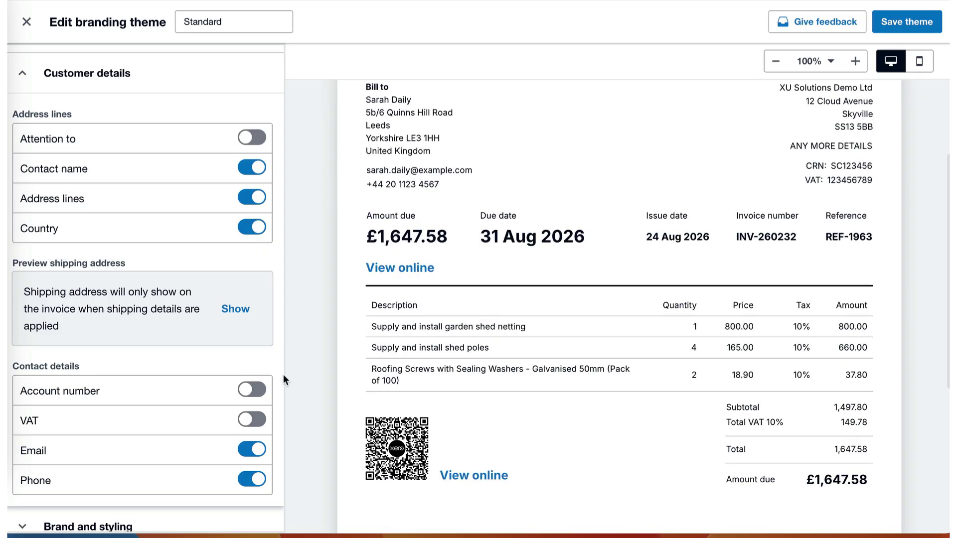
{"action": "scroll", "coordinate": [270, 364], "scroll_direction": "down", "scroll_amount": 2}
{"action": "scroll", "coordinate": [270, 364], "scroll_direction": "down", "scroll_amount": 2}
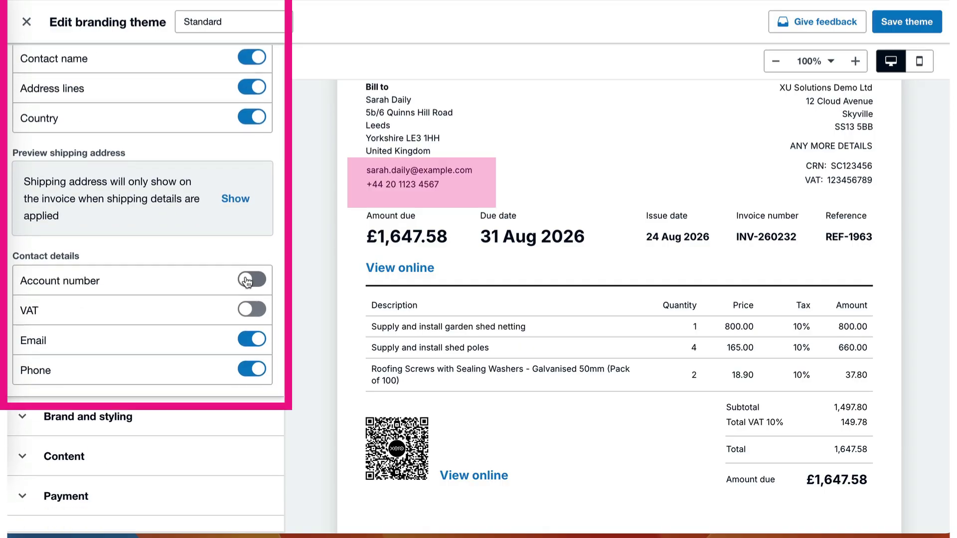
{"action": "left_click", "coordinate": [246, 282]}
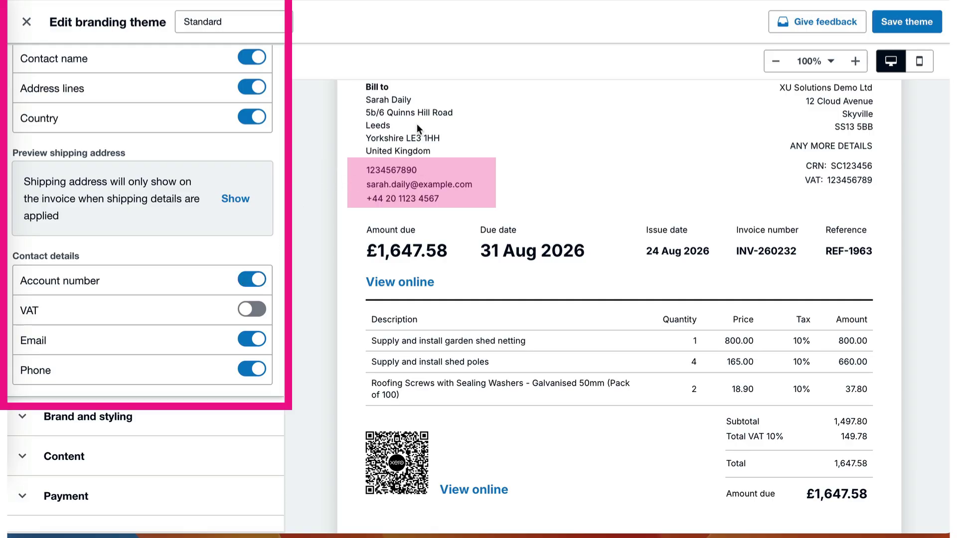
{"action": "left_click", "coordinate": [257, 282]}
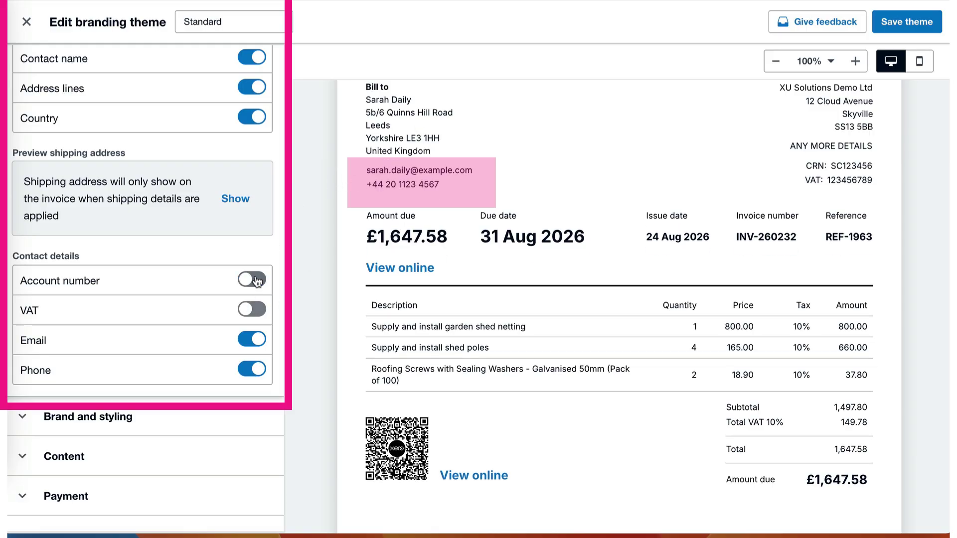
{"action": "left_click", "coordinate": [246, 311]}
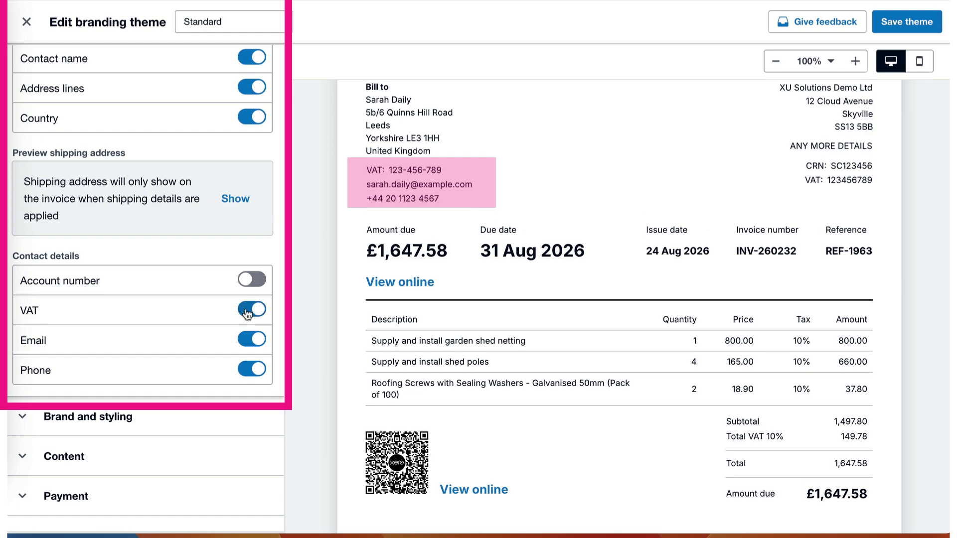
{"action": "left_click", "coordinate": [247, 312]}
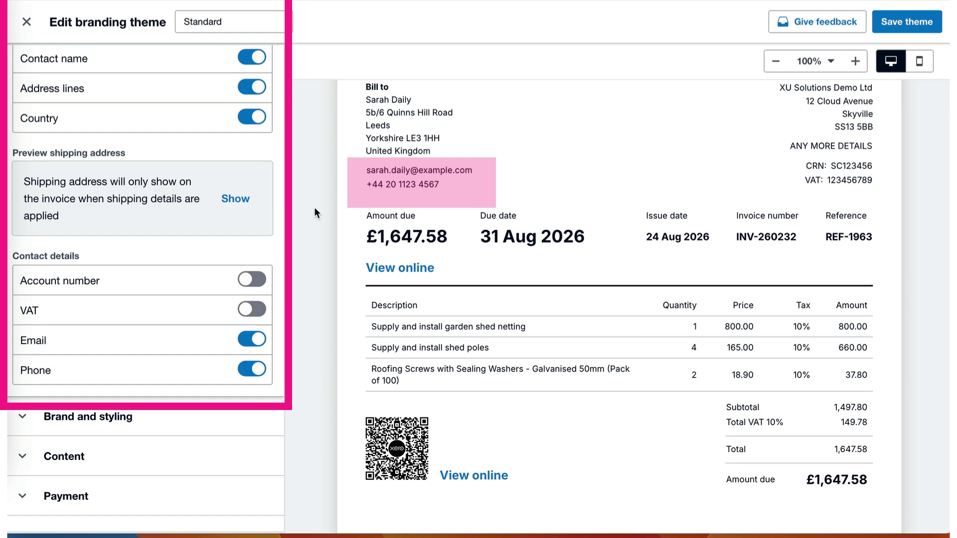
Turn off Phone in the customer's contact details and leave Email enabled.
{"action": "left_click", "coordinate": [257, 341]}
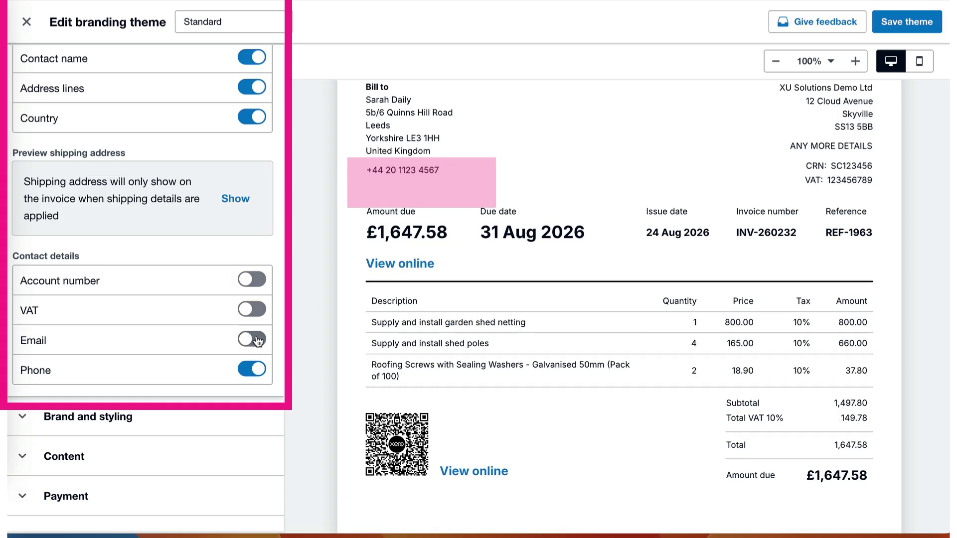
{"action": "left_click", "coordinate": [258, 341]}
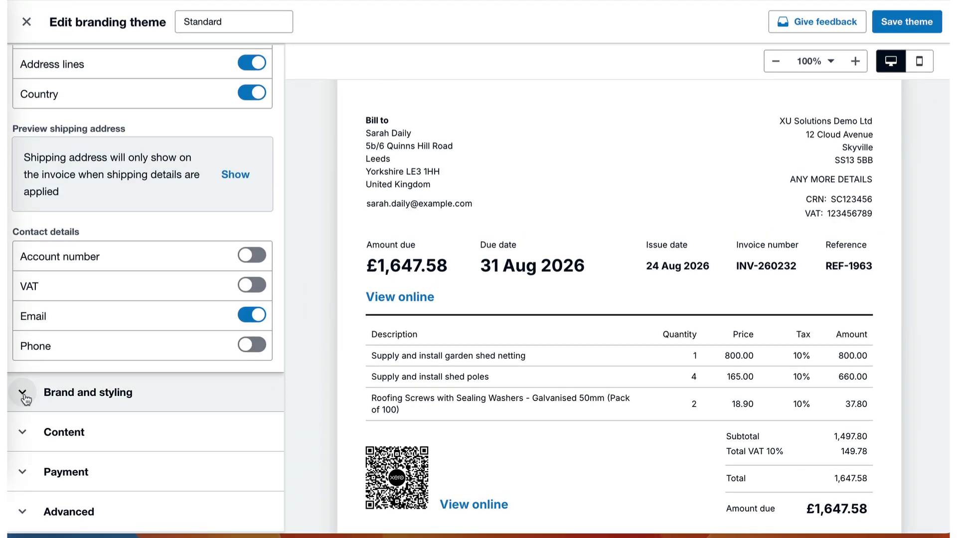
Open the Brand and styling settings and bring the logo into view in the invoice preview.
{"action": "left_click", "coordinate": [23, 392]}
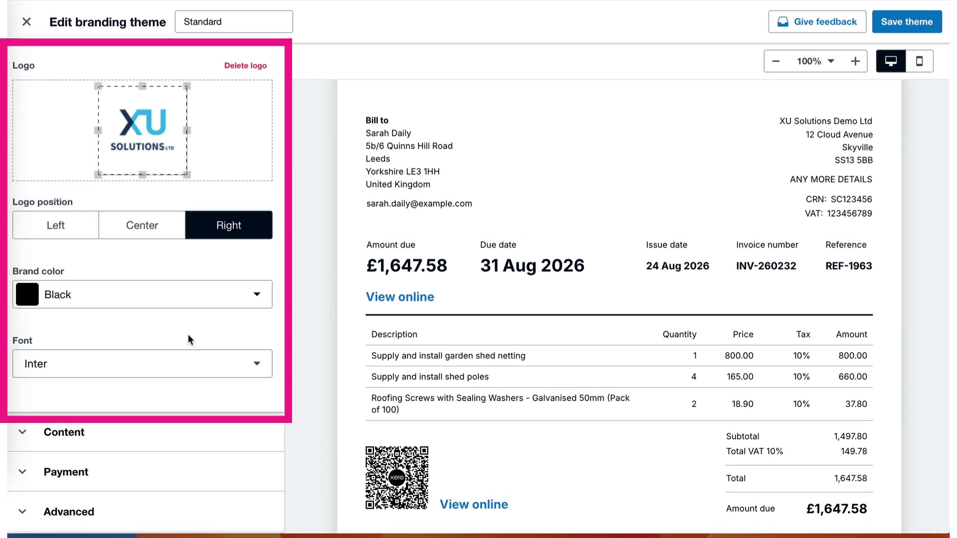
{"action": "scroll", "coordinate": [300, 204], "scroll_direction": "up", "scroll_amount": 1}
{"action": "scroll", "coordinate": [302, 205], "scroll_direction": "down", "scroll_amount": 1}
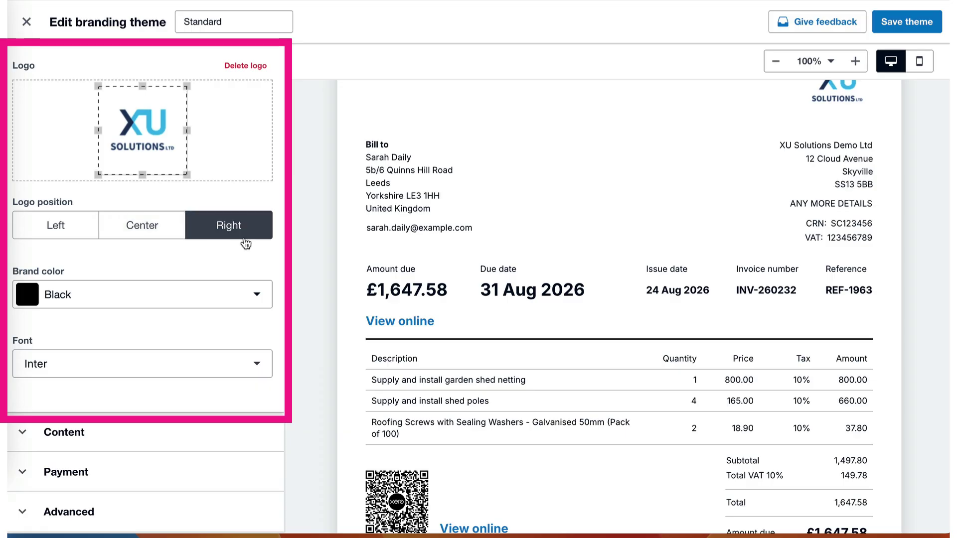
{"action": "scroll", "coordinate": [453, 252], "scroll_direction": "up", "scroll_amount": 2}
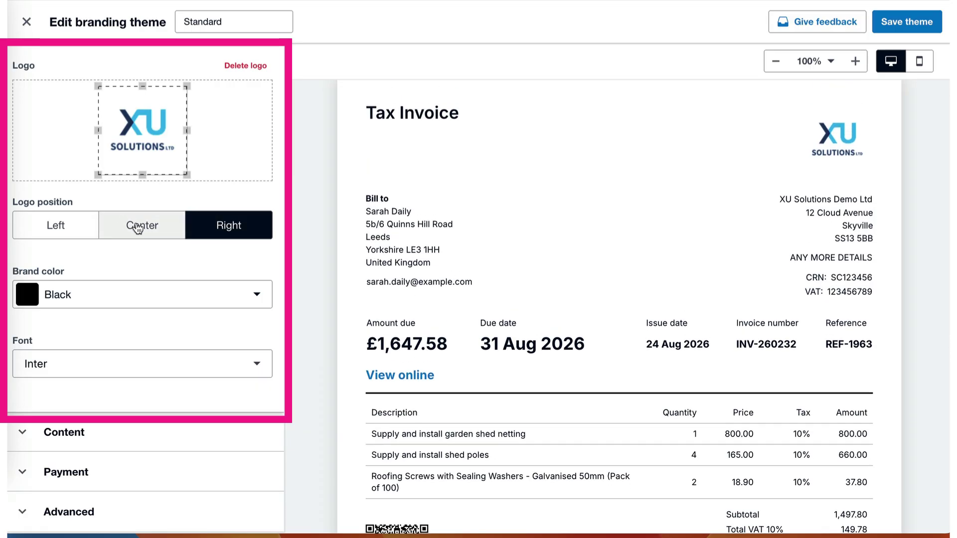
Try the logo in the Center and Left positions, and set it back to Right.
{"action": "left_click", "coordinate": [138, 229]}
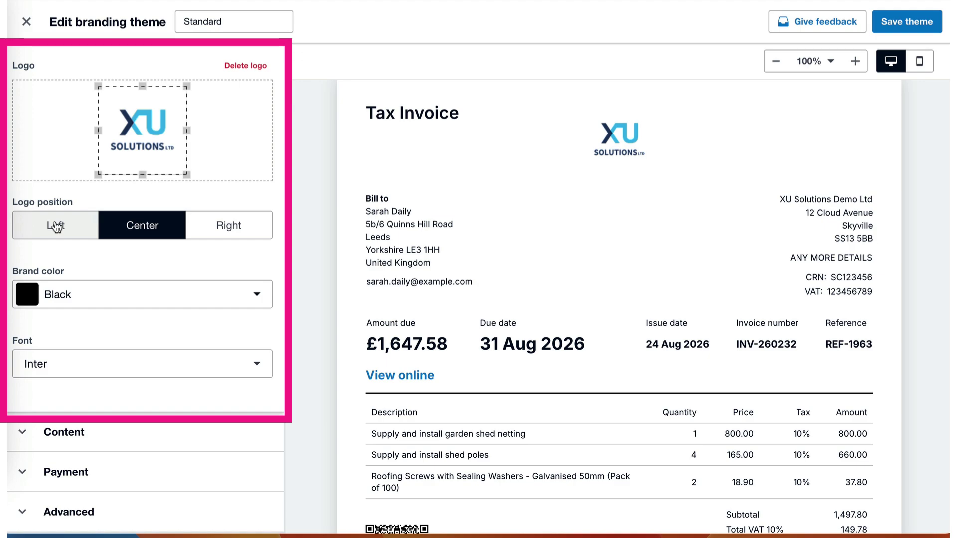
{"action": "left_click", "coordinate": [55, 226]}
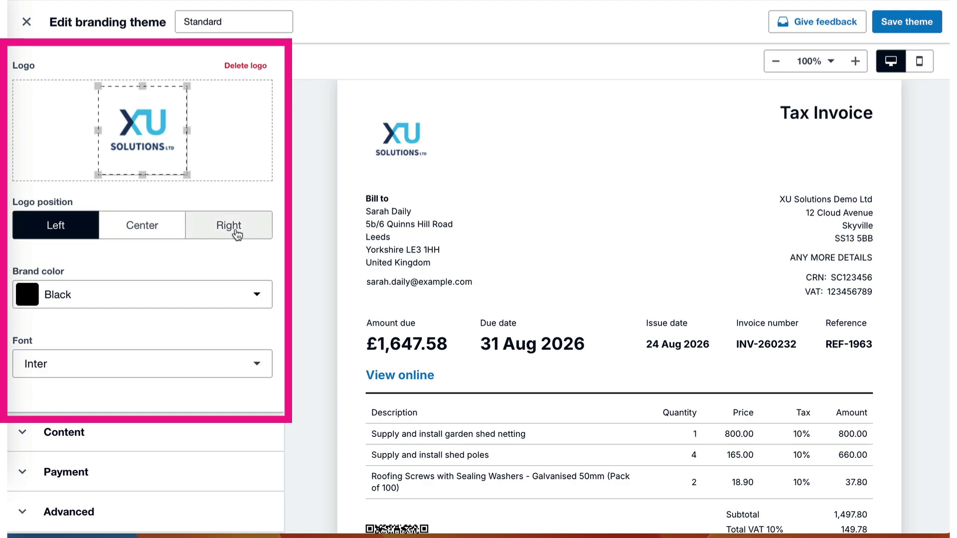
{"action": "left_click", "coordinate": [237, 235]}
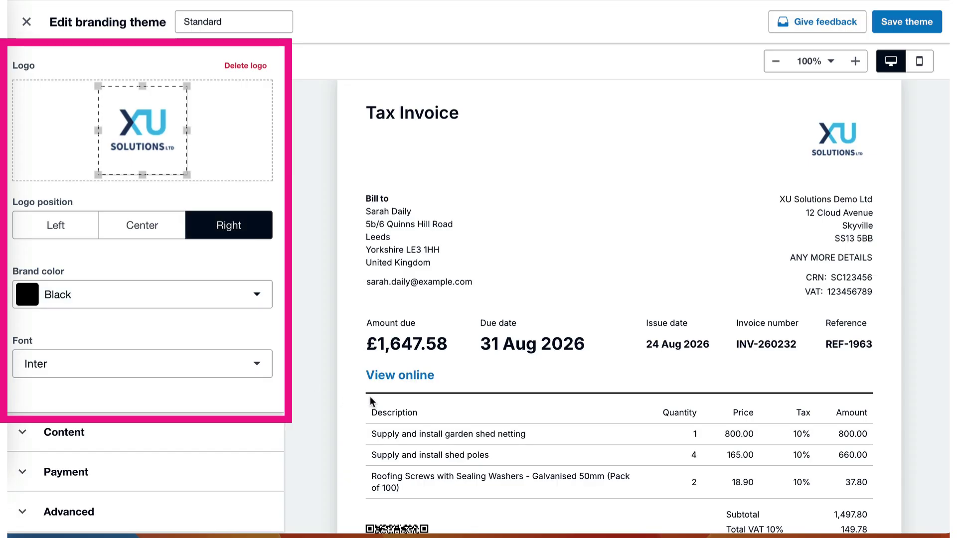
Try the suggested brand colours #38B5E6 and #1C355C, checking the line accents in the invoice preview for each.
{"action": "scroll", "coordinate": [370, 401], "scroll_direction": "down", "scroll_amount": 2}
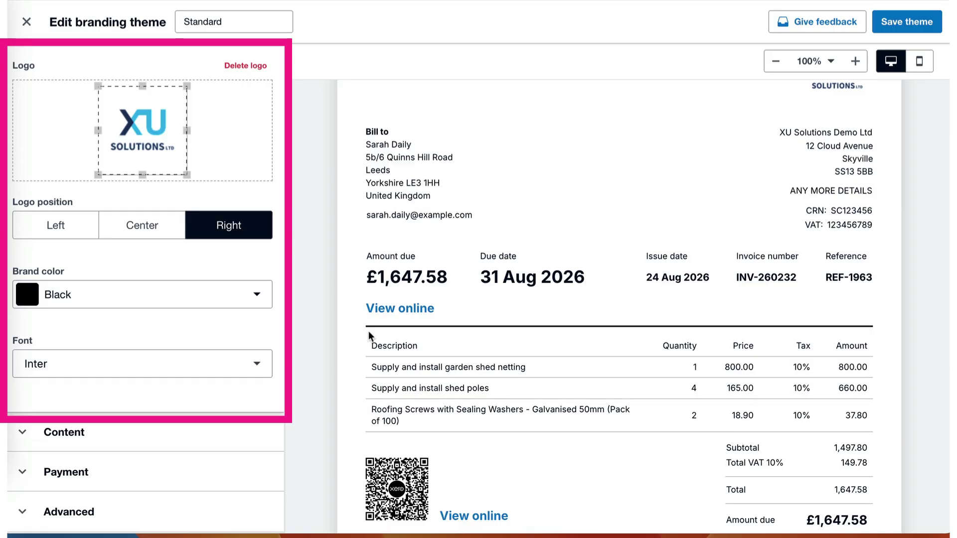
{"action": "scroll", "coordinate": [370, 337], "scroll_direction": "down", "scroll_amount": 5}
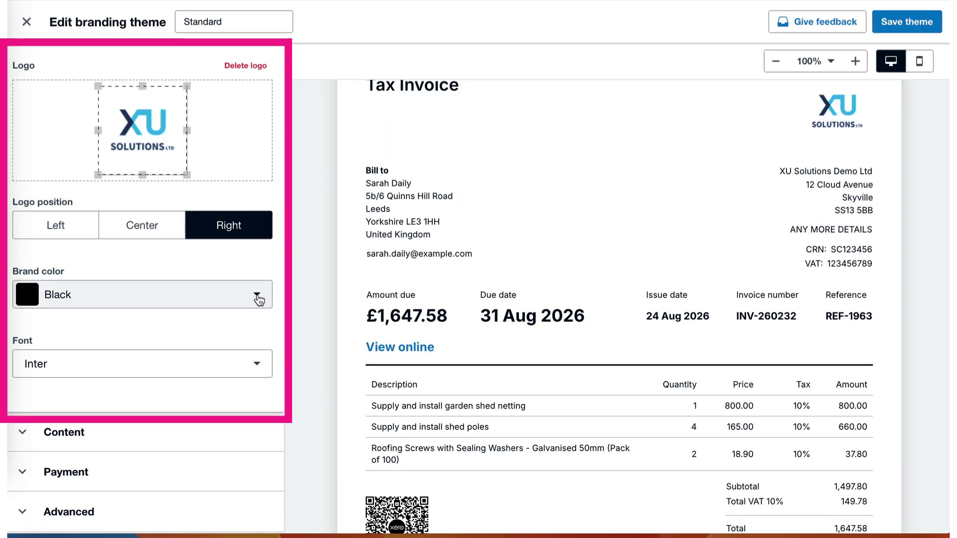
{"action": "left_click", "coordinate": [257, 297]}
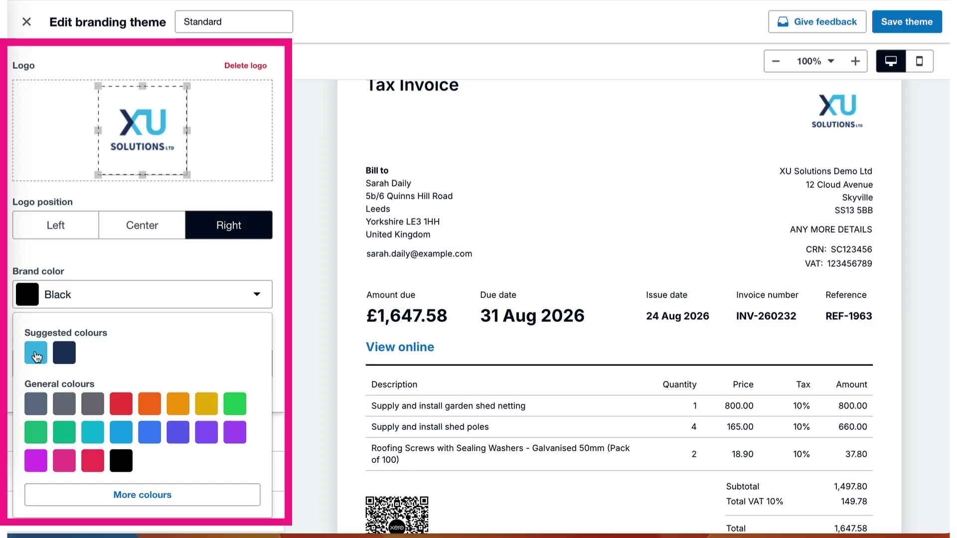
{"action": "left_click", "coordinate": [36, 354]}
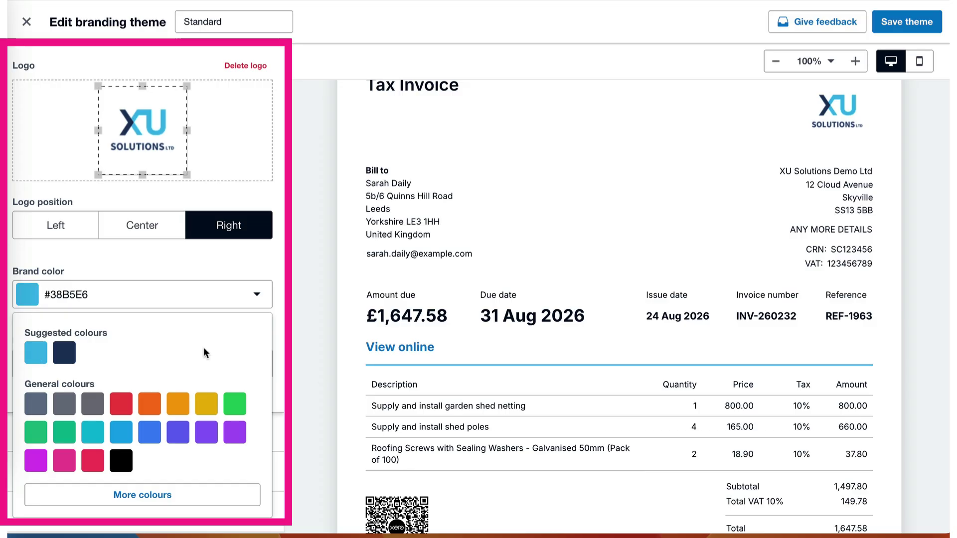
{"action": "scroll", "coordinate": [420, 379], "scroll_direction": "down", "scroll_amount": 5}
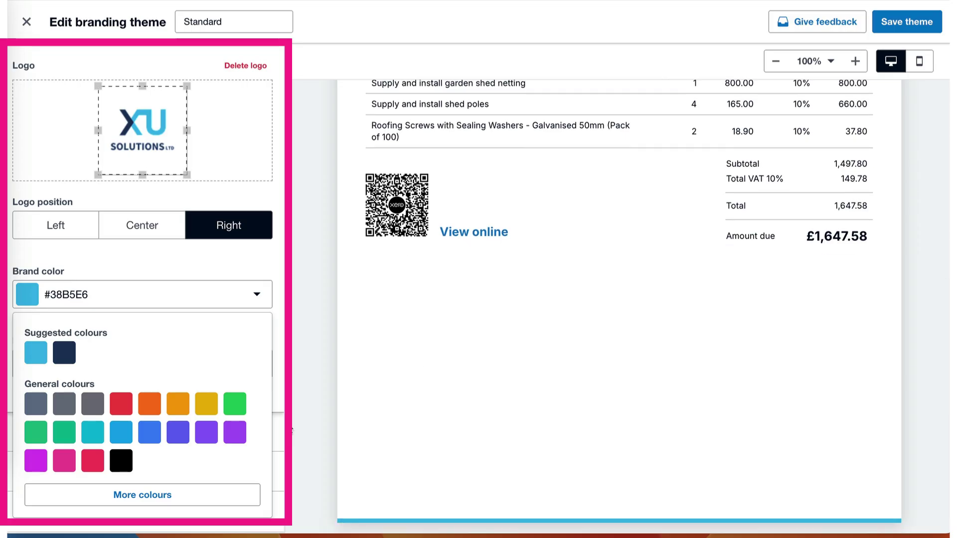
{"action": "scroll", "coordinate": [424, 473], "scroll_direction": "up", "scroll_amount": 4}
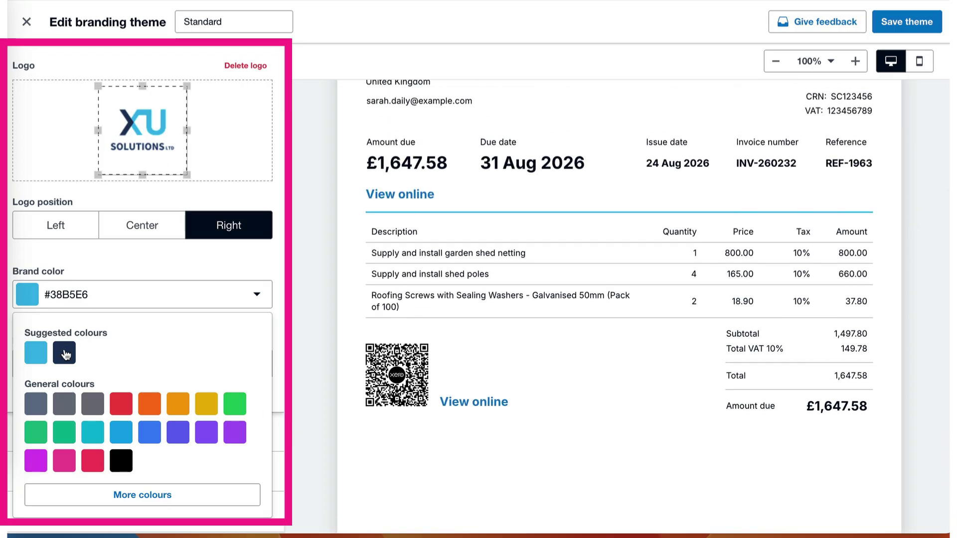
{"action": "left_click", "coordinate": [64, 354]}
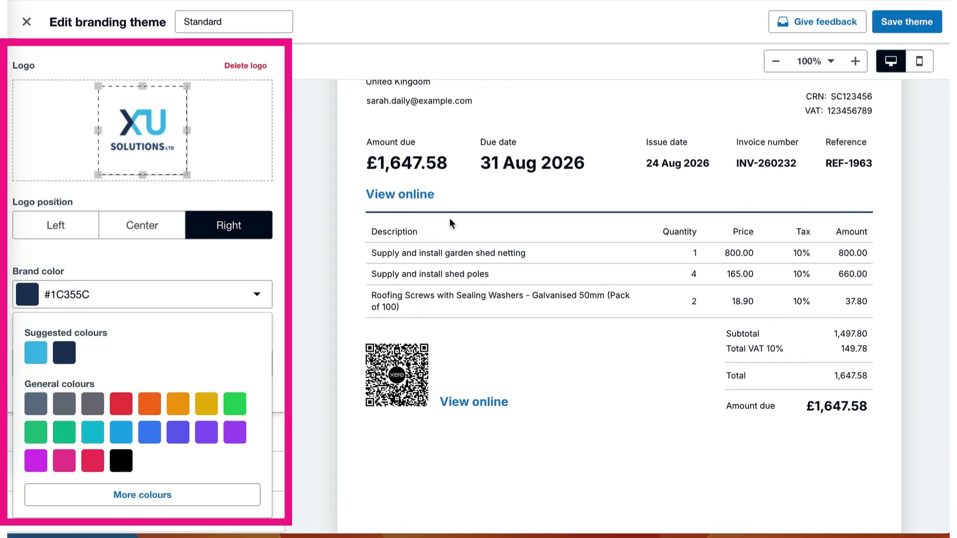
{"action": "scroll", "coordinate": [451, 223], "scroll_direction": "down", "scroll_amount": 5}
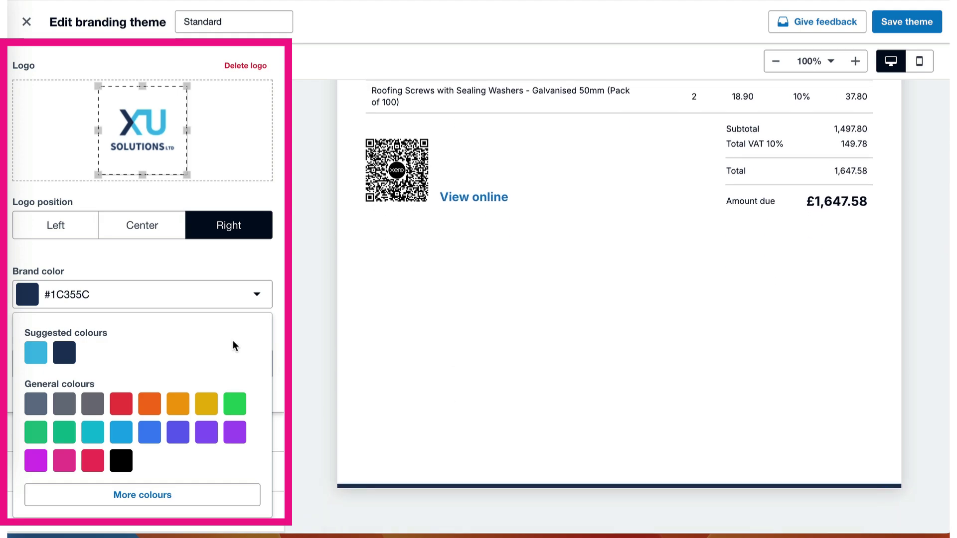
{"action": "scroll", "coordinate": [293, 331], "scroll_direction": "up", "scroll_amount": 1}
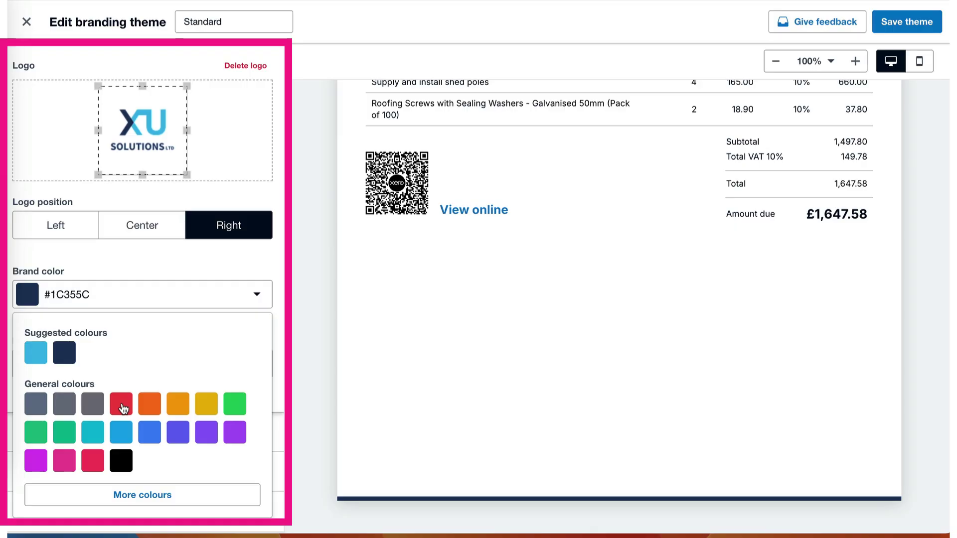
Set the brand colour to Red from the general colours and check it on the invoice preview.
{"action": "left_click", "coordinate": [123, 409]}
{"action": "scroll", "coordinate": [519, 277], "scroll_direction": "up", "scroll_amount": 6}
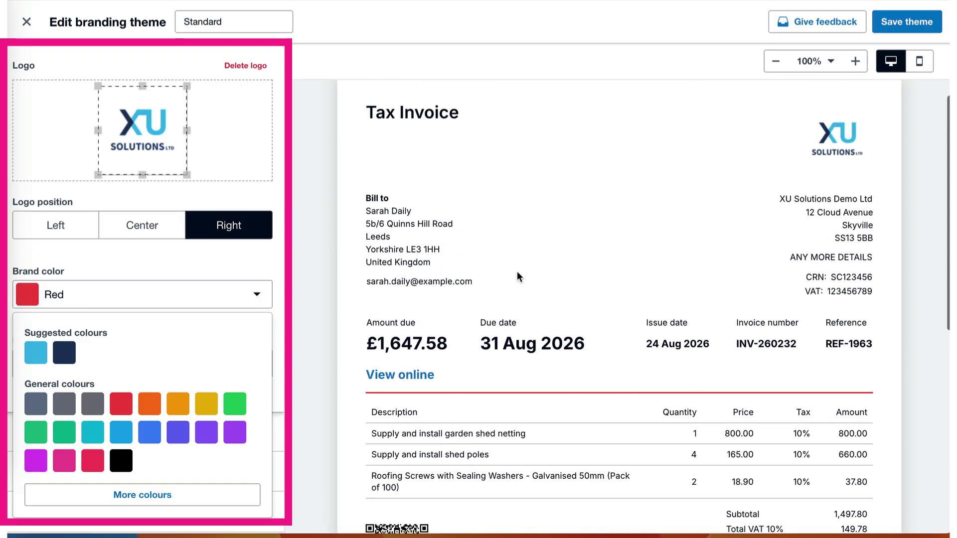
{"action": "scroll", "coordinate": [533, 389], "scroll_direction": "down", "scroll_amount": 2}
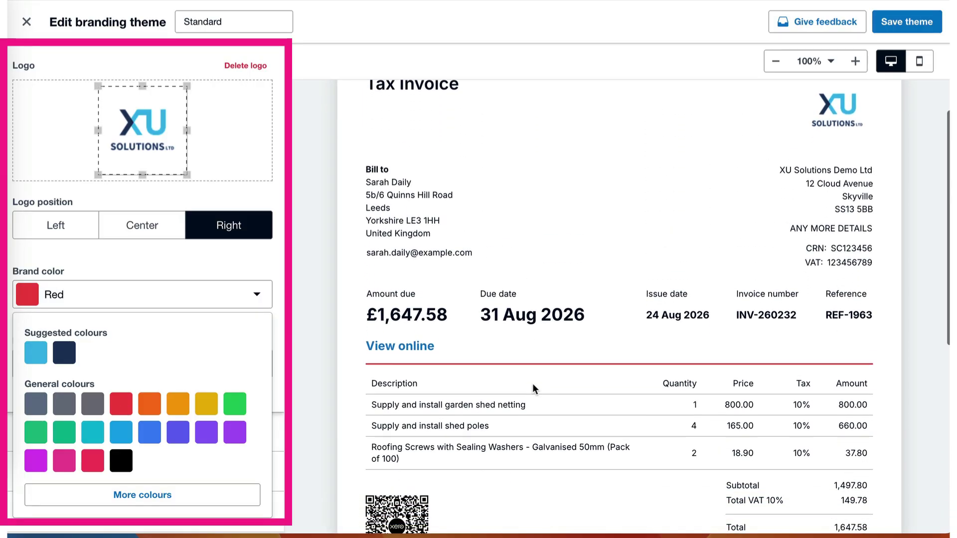
{"action": "scroll", "coordinate": [533, 389], "scroll_direction": "down", "scroll_amount": 1}
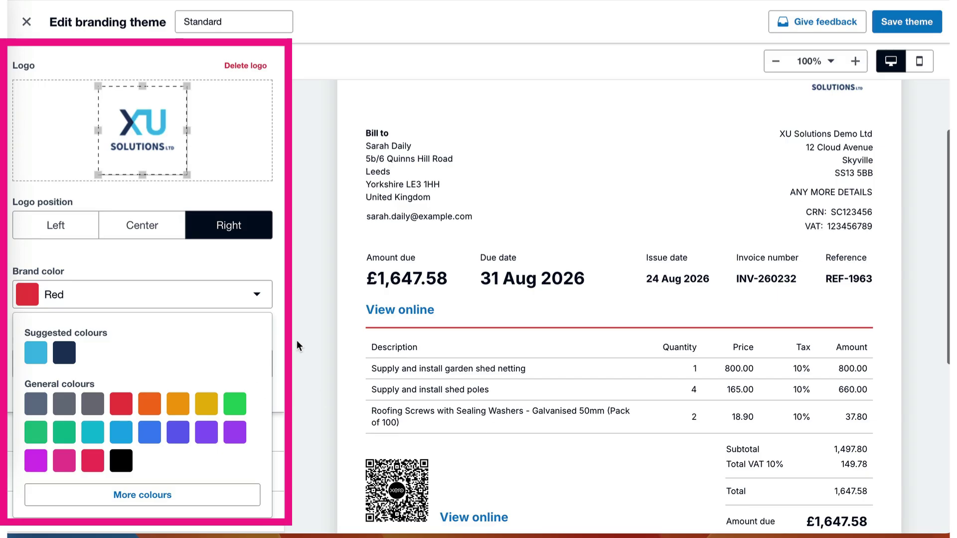
{"action": "left_click", "coordinate": [275, 342]}
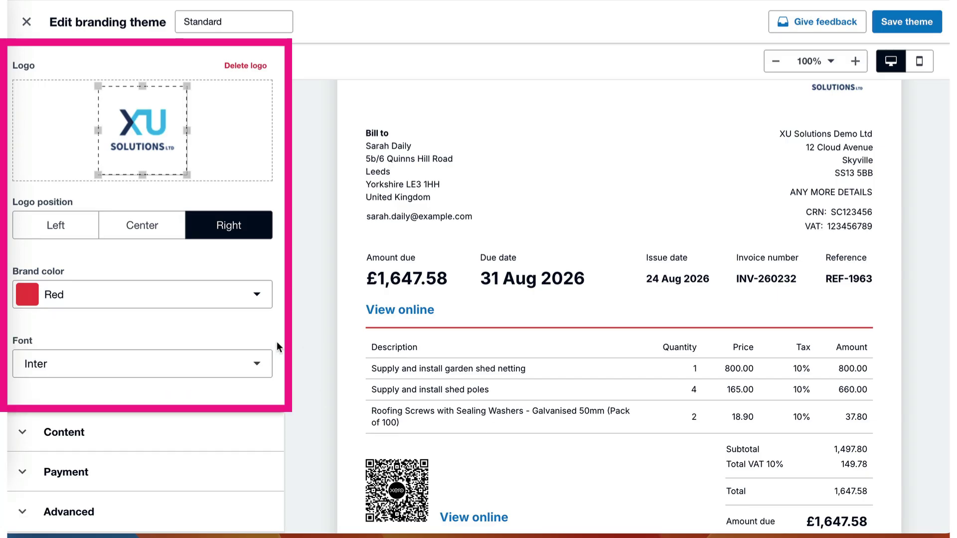
Try the Work Sans and PT Serif fonts on the invoice, and set the font back to Inter.
{"action": "left_click", "coordinate": [253, 366]}
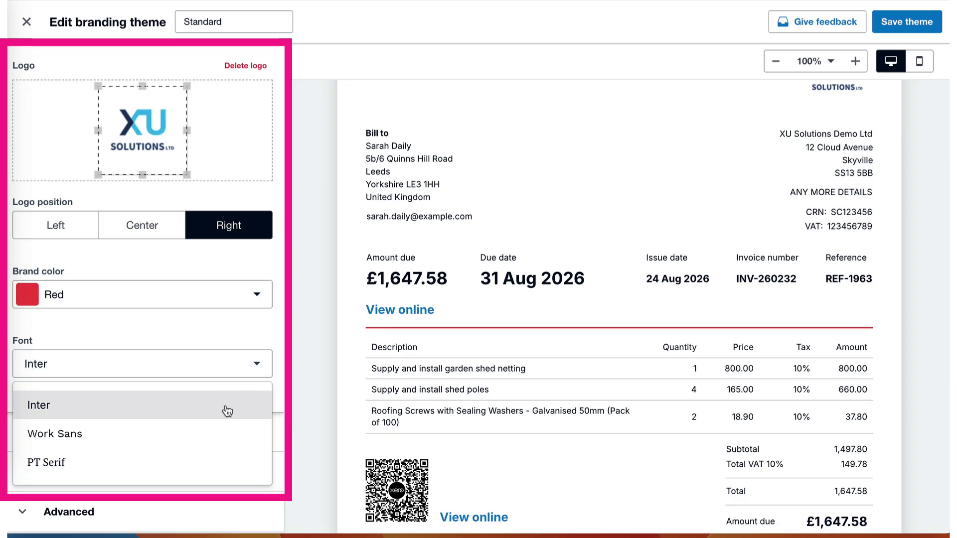
{"action": "left_click", "coordinate": [211, 442]}
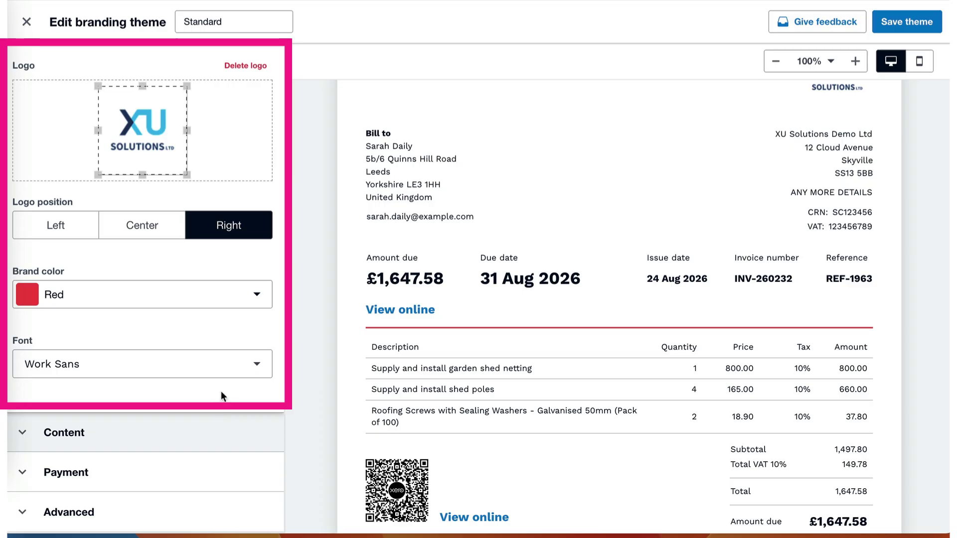
{"action": "left_click", "coordinate": [257, 365]}
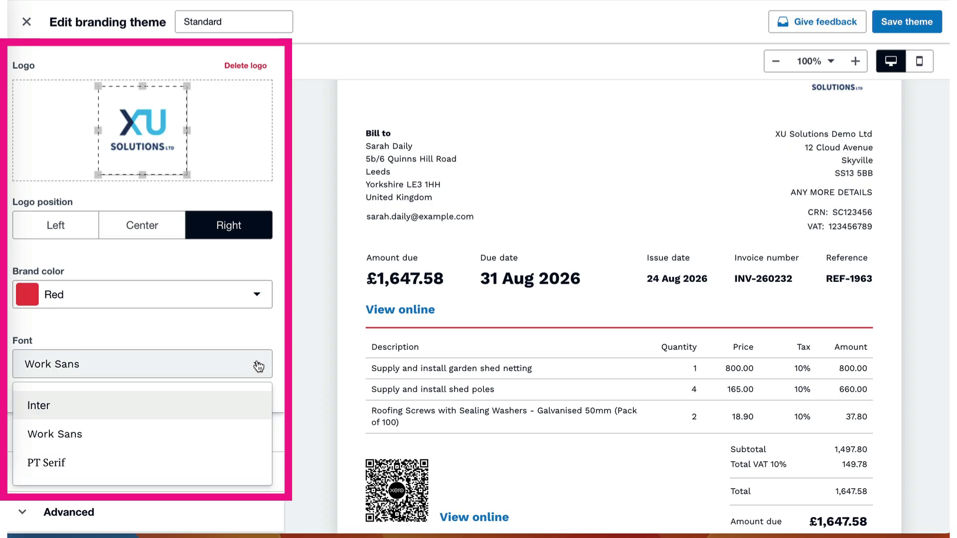
{"action": "left_click", "coordinate": [186, 466]}
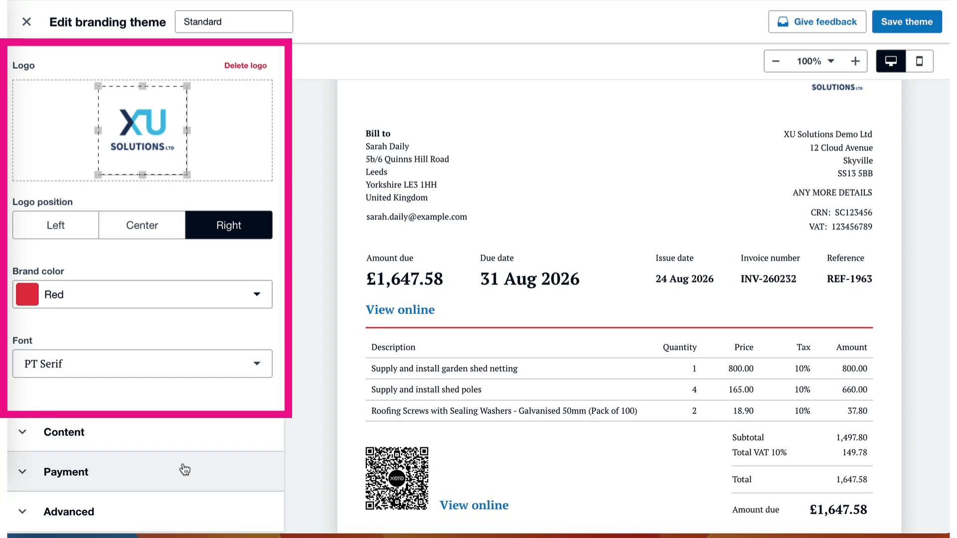
{"action": "left_click", "coordinate": [258, 366]}
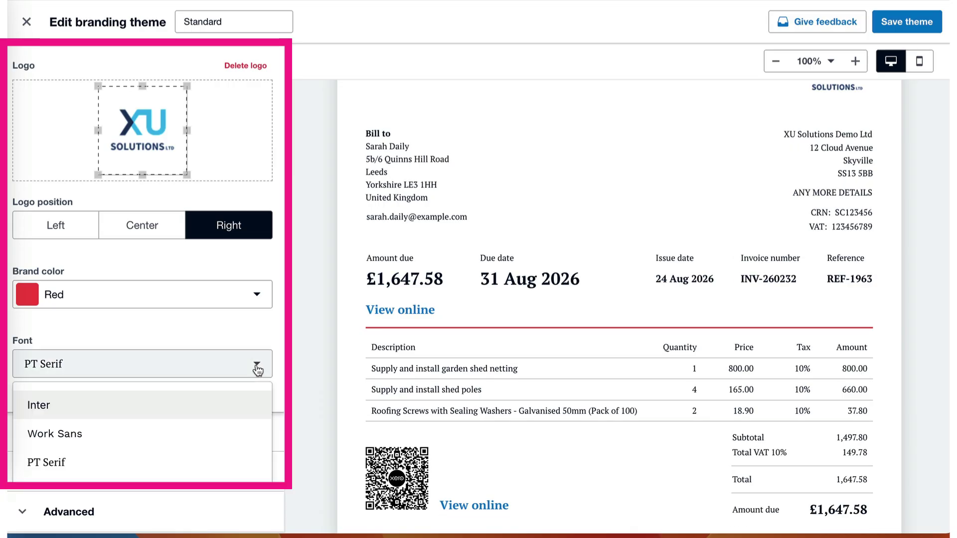
{"action": "left_click", "coordinate": [186, 410]}
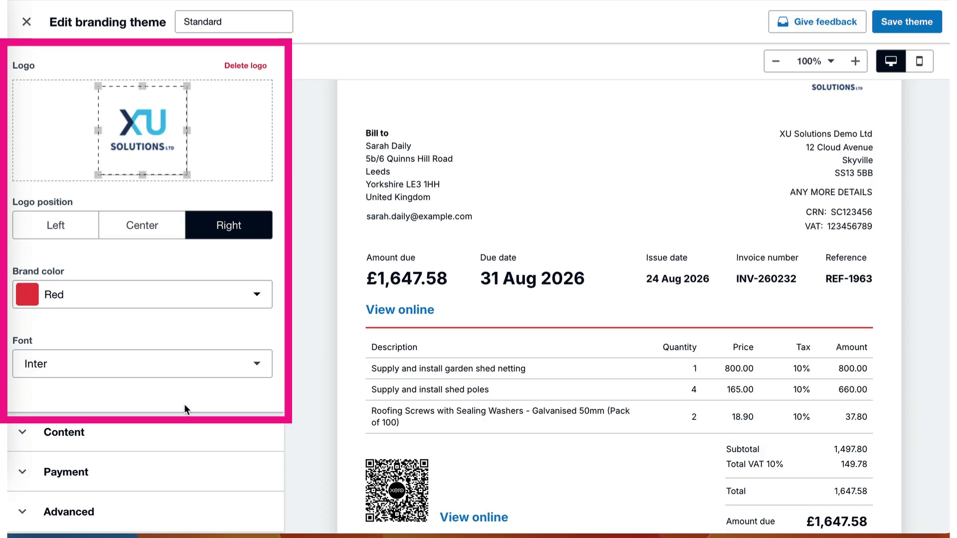
In the Content settings, hide the Quantity, Price, Discount and Tax columns of the invoice table.
{"action": "left_click", "coordinate": [64, 432]}
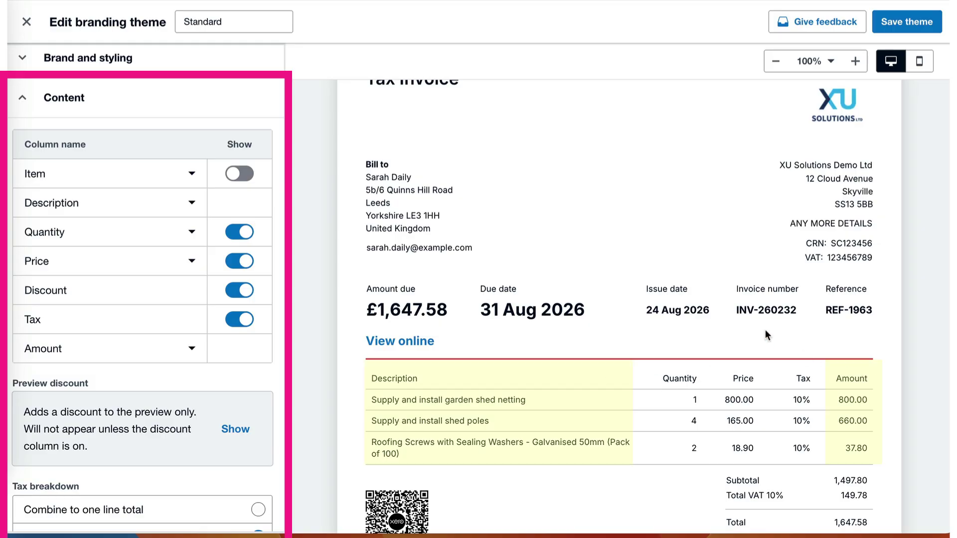
{"action": "left_click", "coordinate": [243, 232]}
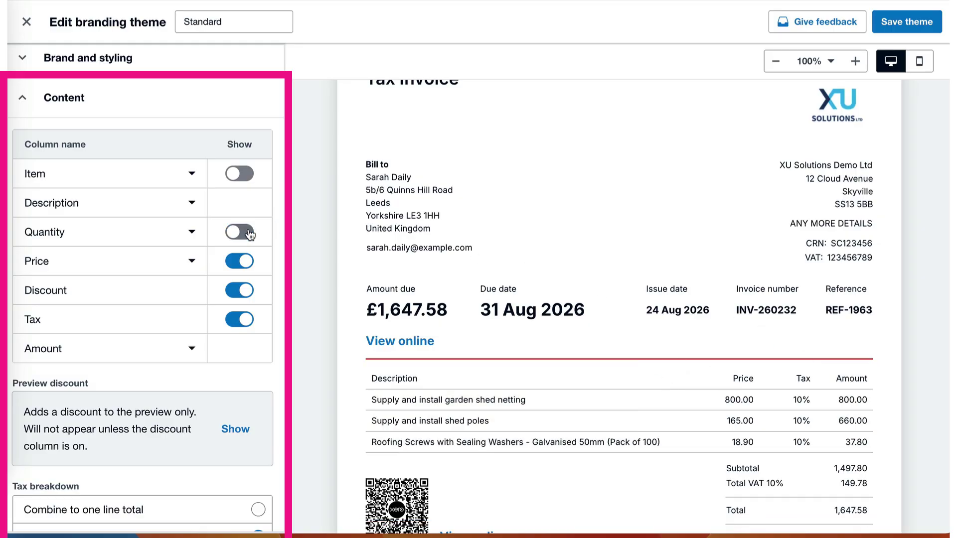
{"action": "left_click", "coordinate": [244, 261]}
{"action": "left_click", "coordinate": [245, 290]}
{"action": "left_click", "coordinate": [248, 319]}
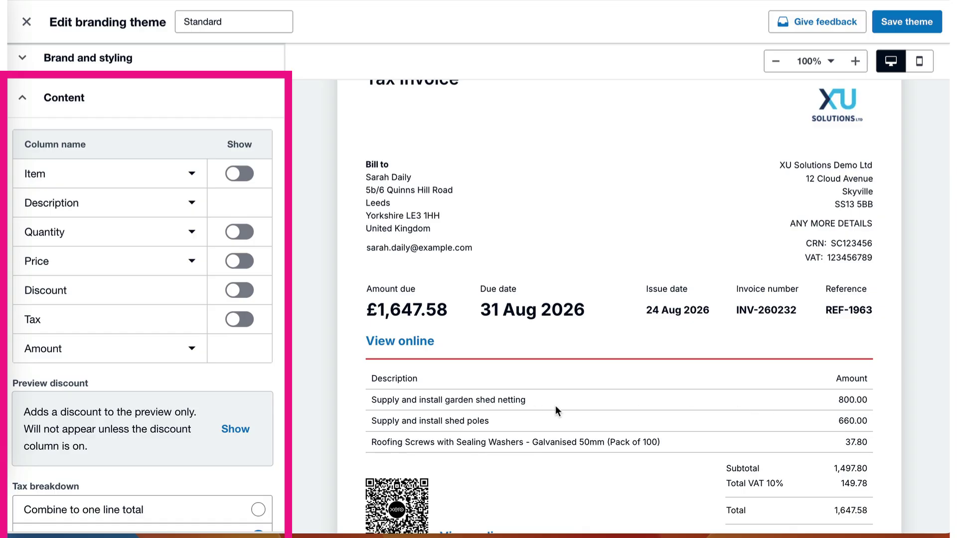
Try showing the Item column in the invoice table, and switch it back off.
{"action": "scroll", "coordinate": [254, 244], "scroll_direction": "up", "scroll_amount": 1}
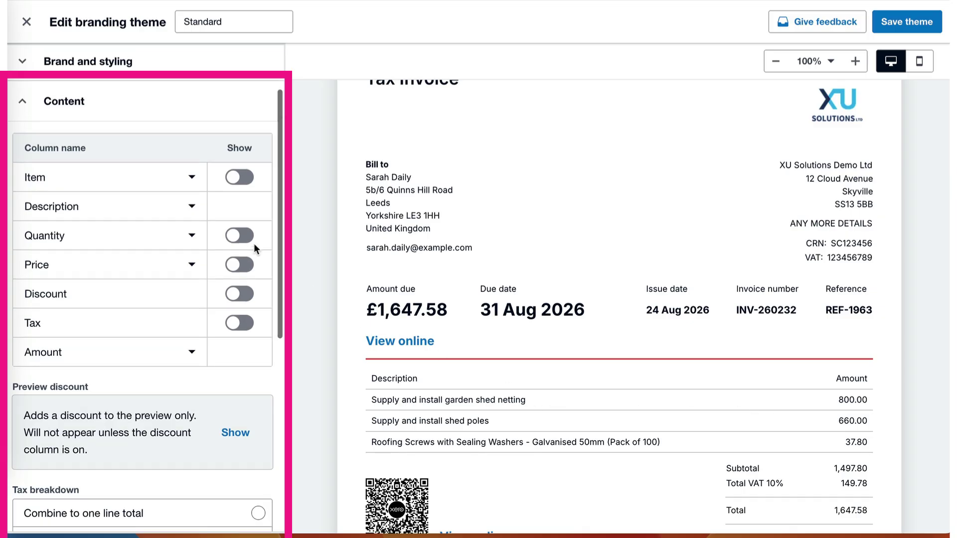
{"action": "scroll", "coordinate": [253, 243], "scroll_direction": "up", "scroll_amount": 2}
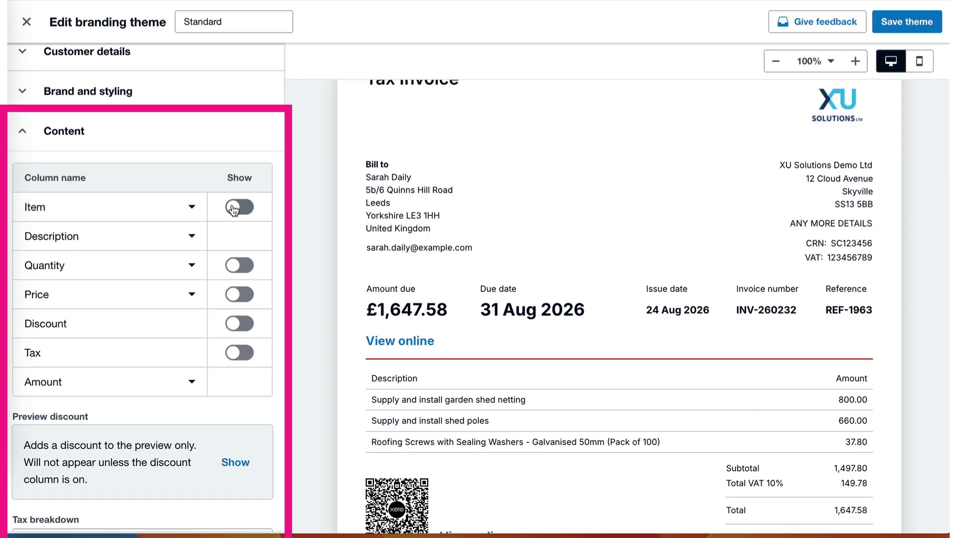
{"action": "left_click", "coordinate": [233, 209]}
{"action": "left_click", "coordinate": [233, 210]}
{"action": "left_click", "coordinate": [235, 208]}
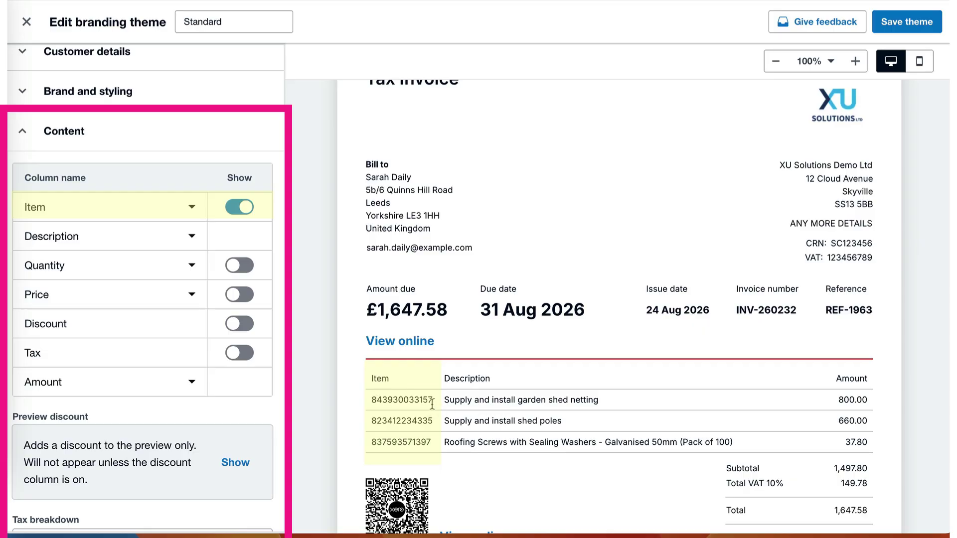
{"action": "left_click", "coordinate": [245, 207]}
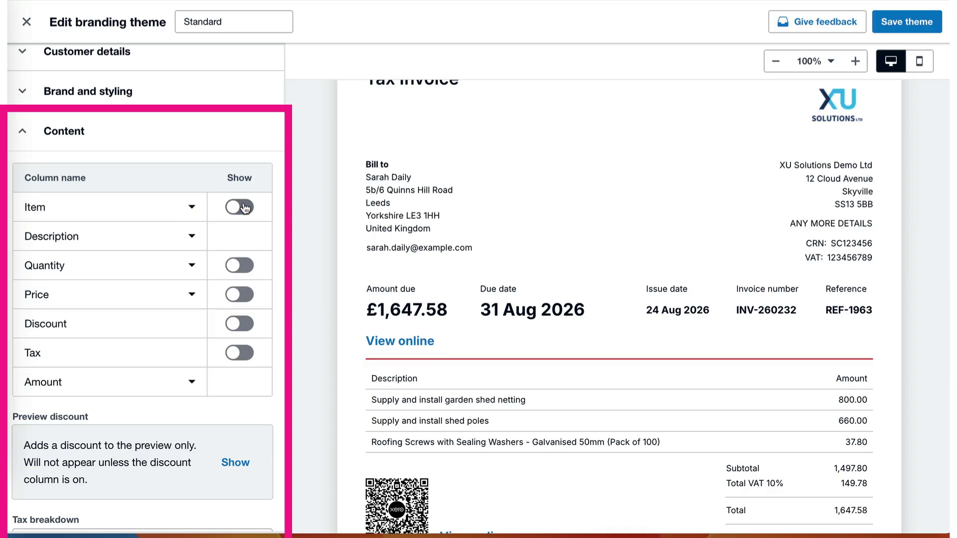
Show the Quantity, Price and Discount columns in the invoice table again.
{"action": "left_click", "coordinate": [234, 268]}
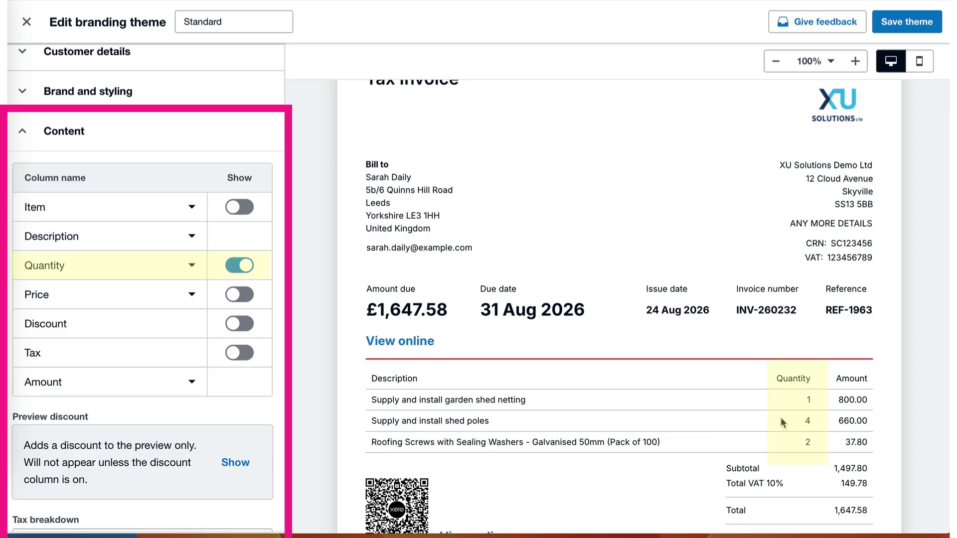
{"action": "left_click", "coordinate": [233, 297]}
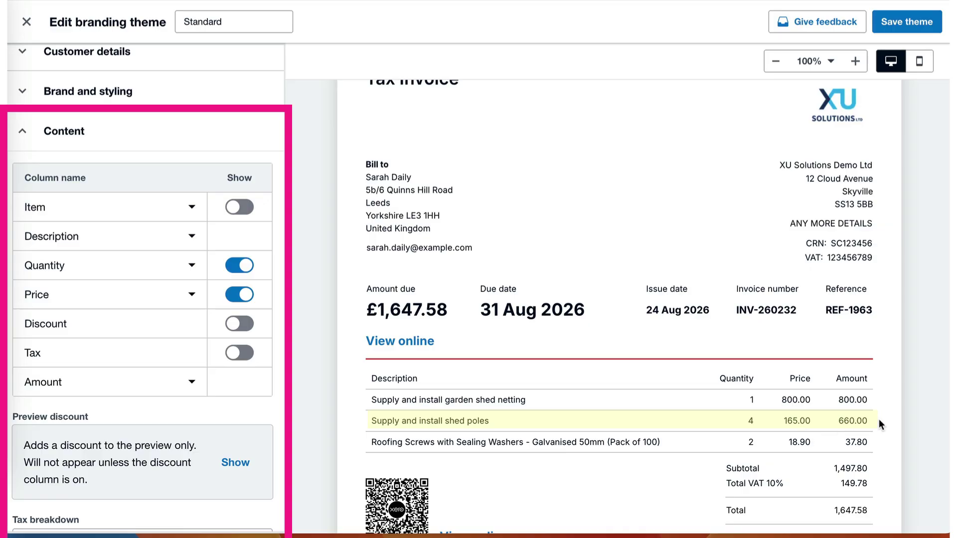
{"action": "left_click", "coordinate": [235, 325]}
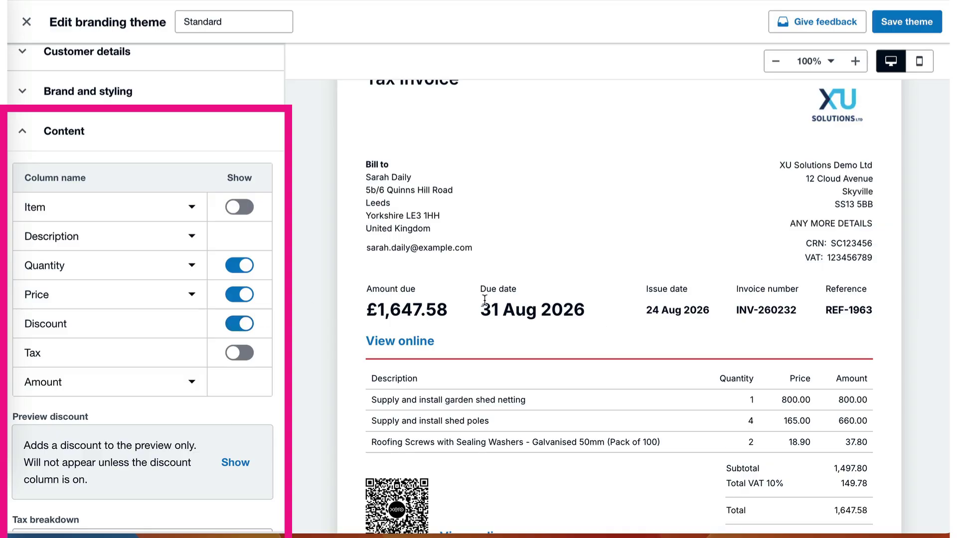
Hide the Discount column in the invoice table.
{"action": "left_click", "coordinate": [247, 324]}
{"action": "left_click", "coordinate": [234, 354]}
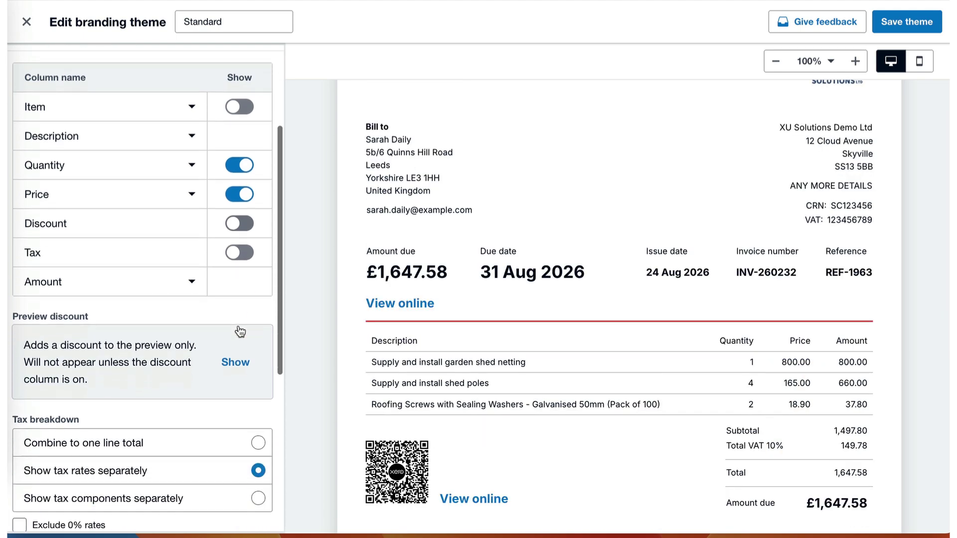
Try combining the tax breakdown to one line total in the invoice totals.
{"action": "scroll", "coordinate": [238, 325], "scroll_direction": "down", "scroll_amount": 4}
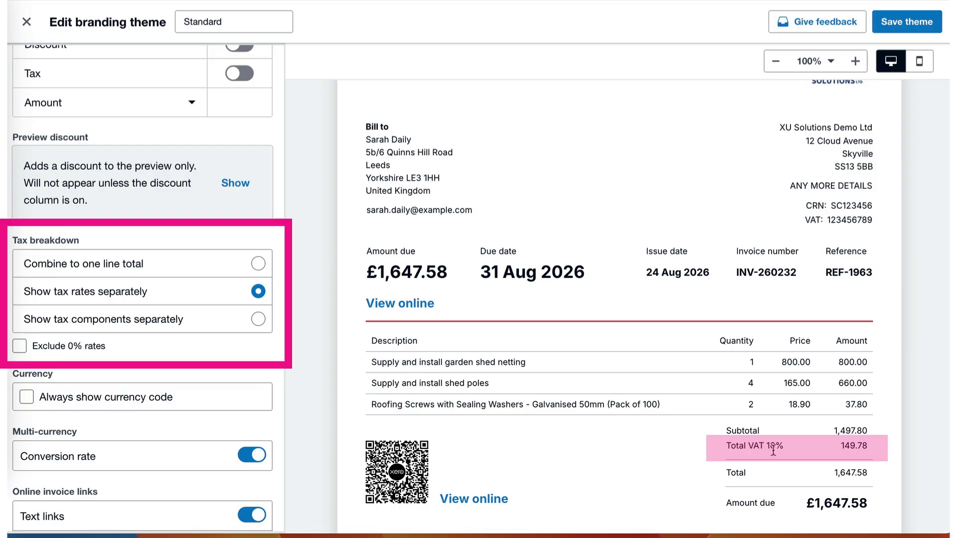
{"action": "left_click", "coordinate": [258, 264]}
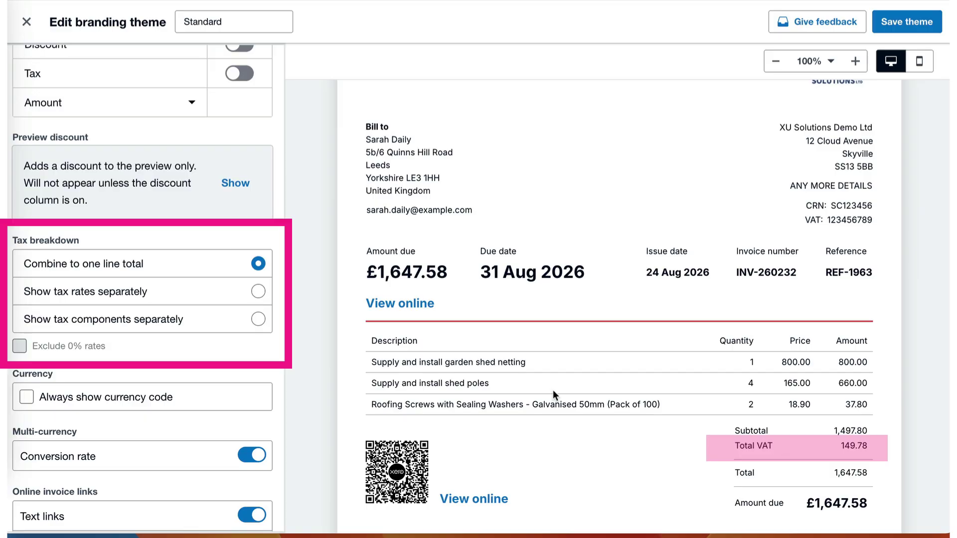
Show the Tax column in the invoice table and set the tax breakdown to show tax rates separately.
{"action": "scroll", "coordinate": [246, 246], "scroll_direction": "up", "scroll_amount": 2}
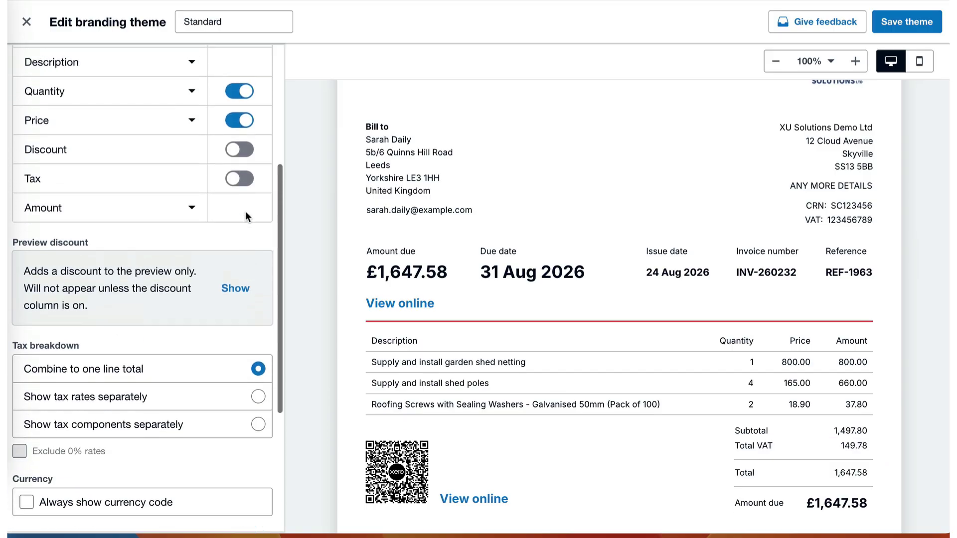
{"action": "left_click", "coordinate": [234, 179]}
{"action": "scroll", "coordinate": [707, 368], "scroll_direction": "down", "scroll_amount": 1}
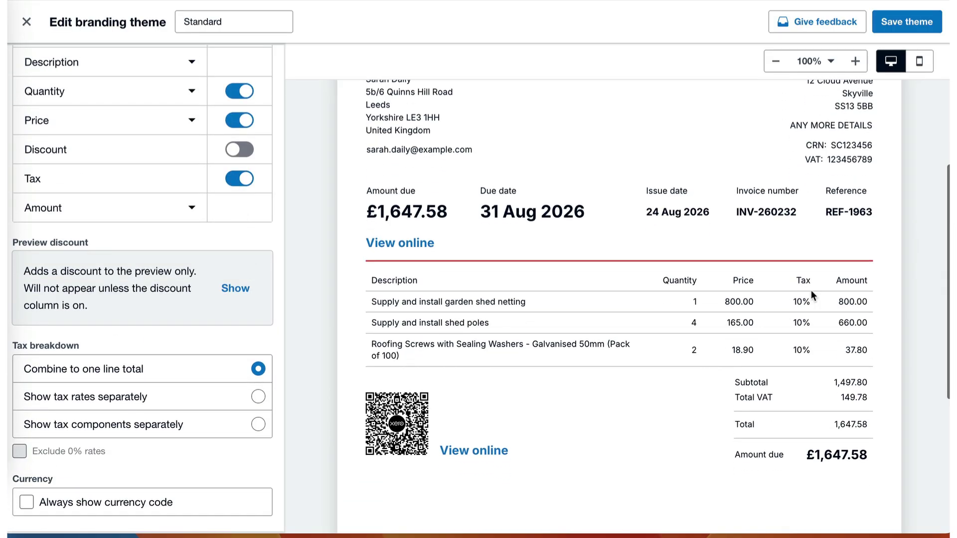
{"action": "left_click", "coordinate": [258, 397]}
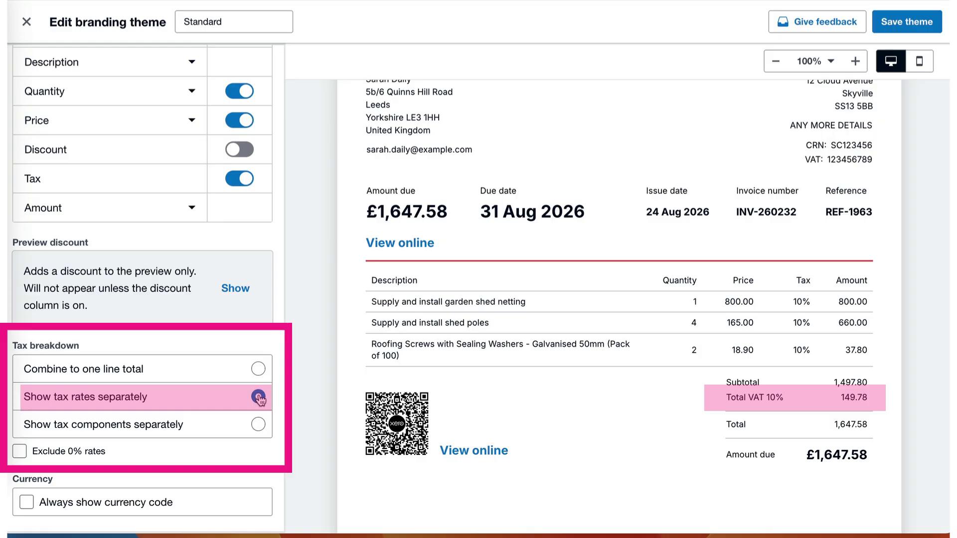
Try excluding 0% rates from the tax breakdown, and switch the option back off.
{"action": "scroll", "coordinate": [226, 359], "scroll_direction": "down", "scroll_amount": 2}
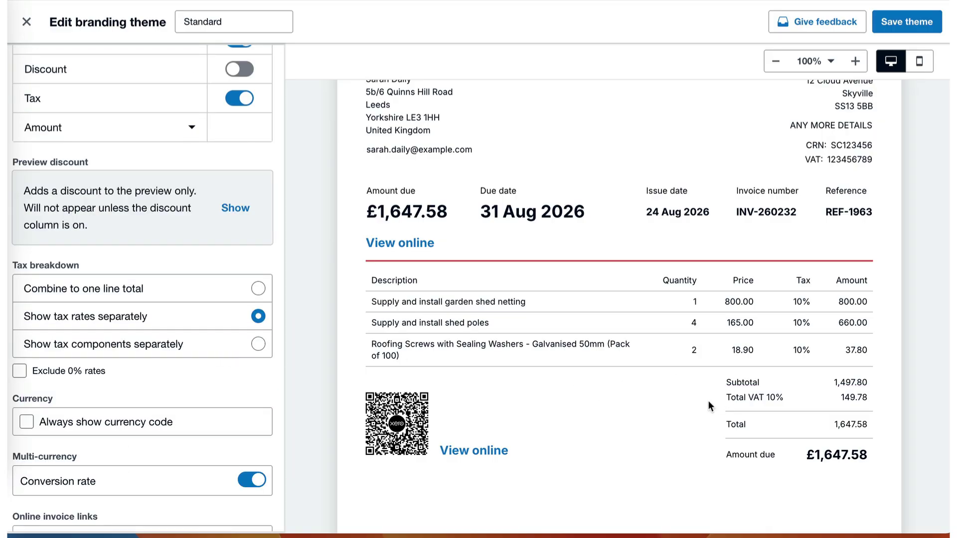
{"action": "left_click", "coordinate": [19, 372]}
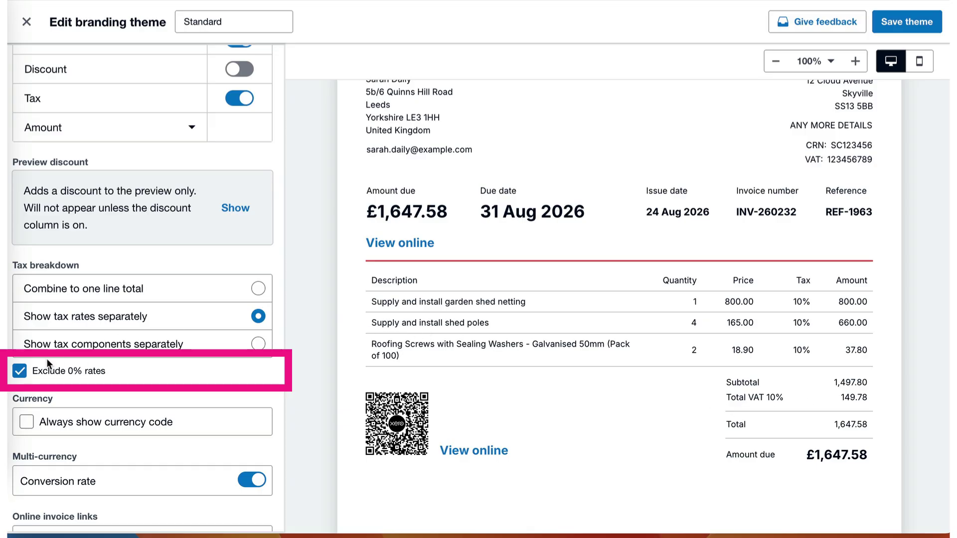
{"action": "left_click", "coordinate": [20, 372]}
Try always showing the currency code on the invoice, and switch the option back off.
{"action": "scroll", "coordinate": [176, 400], "scroll_direction": "down", "scroll_amount": 2}
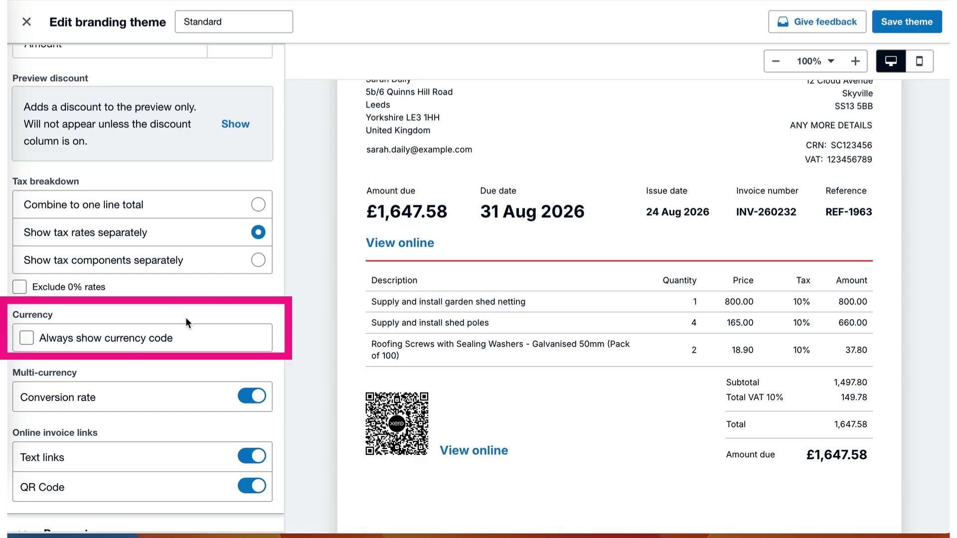
{"action": "left_click", "coordinate": [27, 339]}
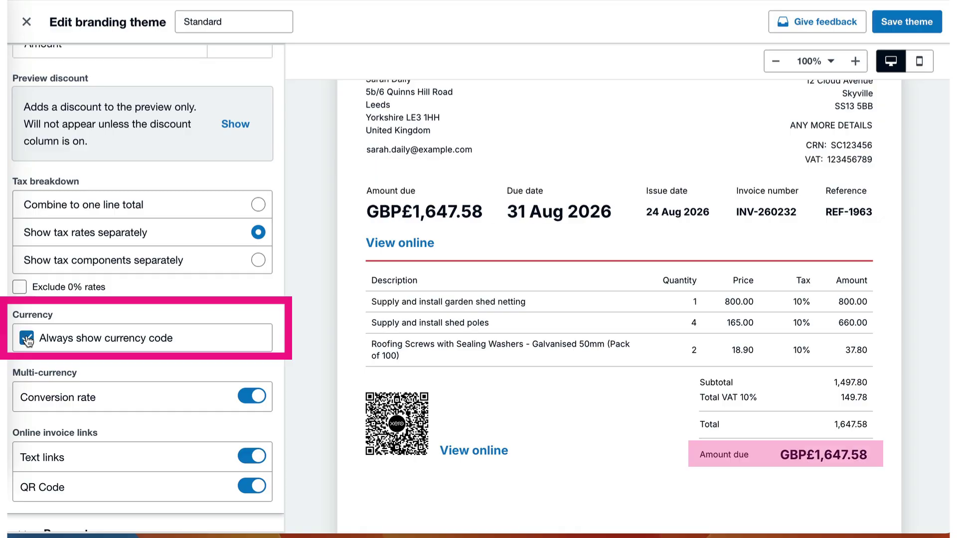
{"action": "left_click", "coordinate": [26, 339]}
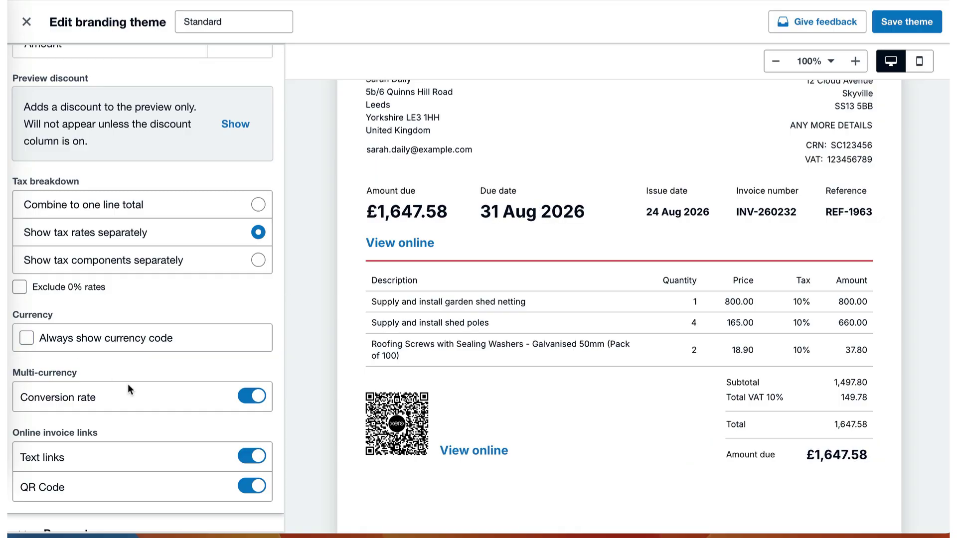
Try hiding the online invoice text links and the QR code one at a time, and show each again.
{"action": "scroll", "coordinate": [166, 419], "scroll_direction": "down", "scroll_amount": 1}
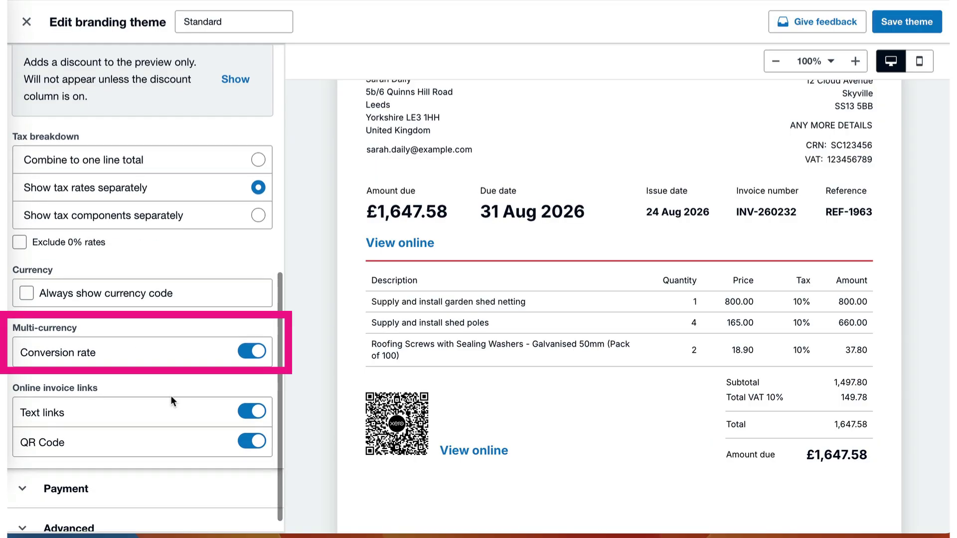
{"action": "scroll", "coordinate": [171, 395], "scroll_direction": "down", "scroll_amount": 1}
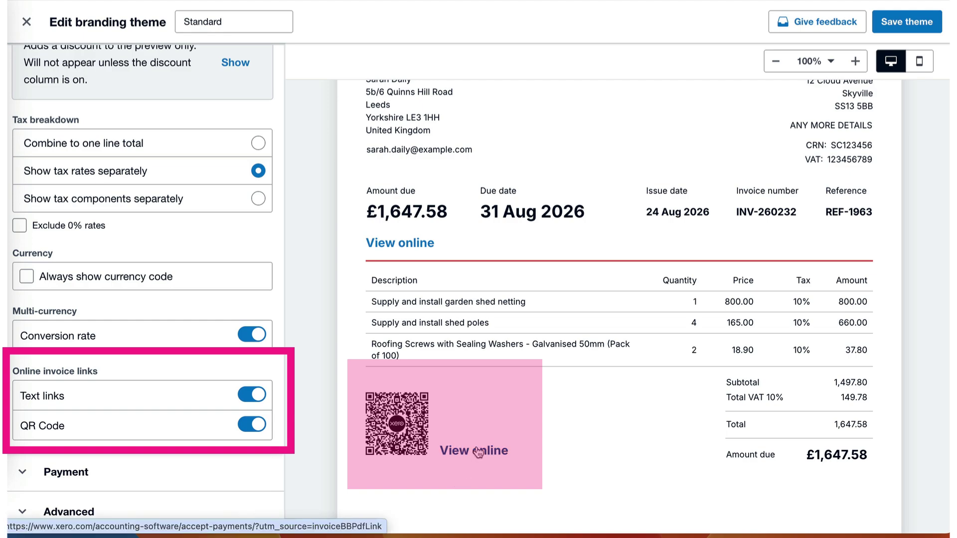
{"action": "left_click", "coordinate": [260, 395]}
{"action": "left_click", "coordinate": [260, 396]}
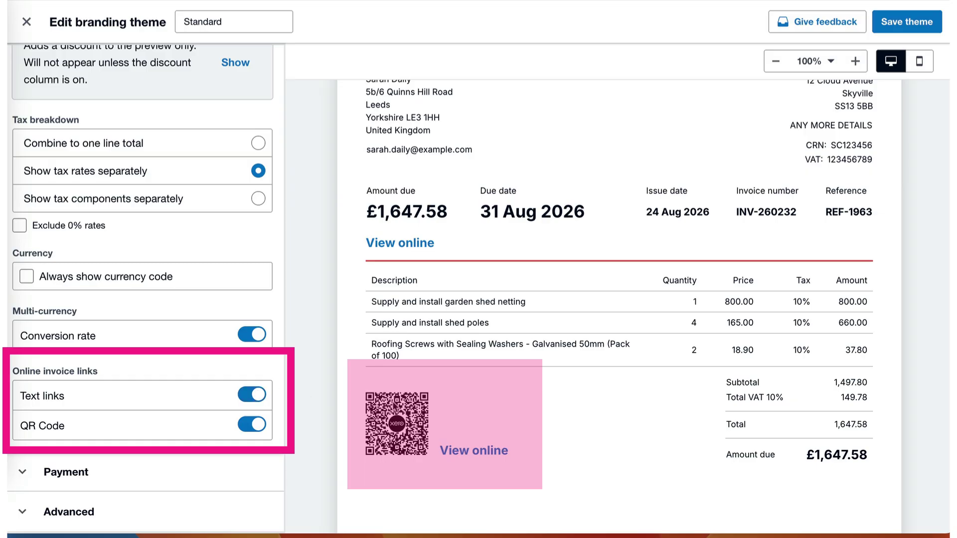
{"action": "left_click", "coordinate": [258, 426]}
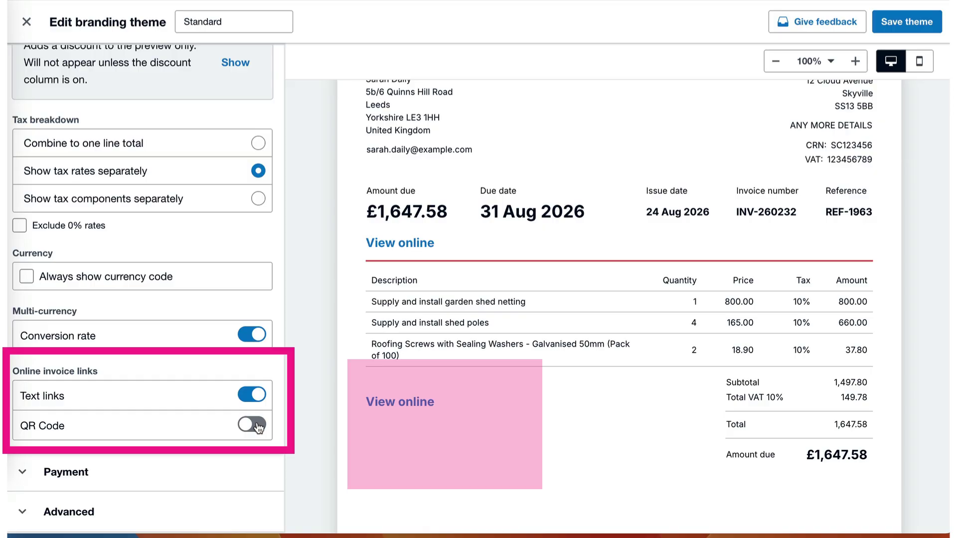
{"action": "left_click", "coordinate": [258, 426]}
Enter three lines of payment advice: "PLEASE PAY TO MY BANK", "ACCOUNT" with the account number, and "SORT CODE" with the bank sort code.
{"action": "left_click", "coordinate": [78, 474]}
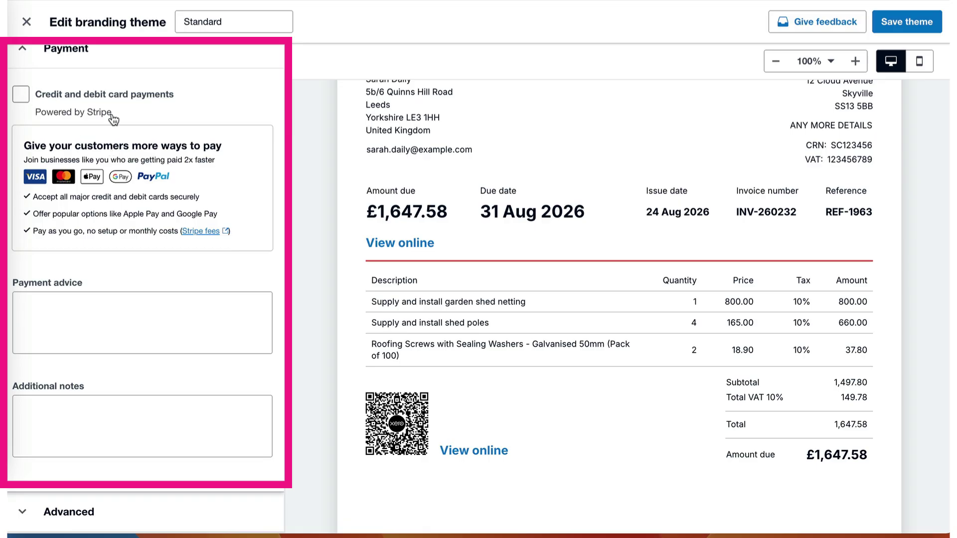
{"action": "left_click", "coordinate": [41, 303]}
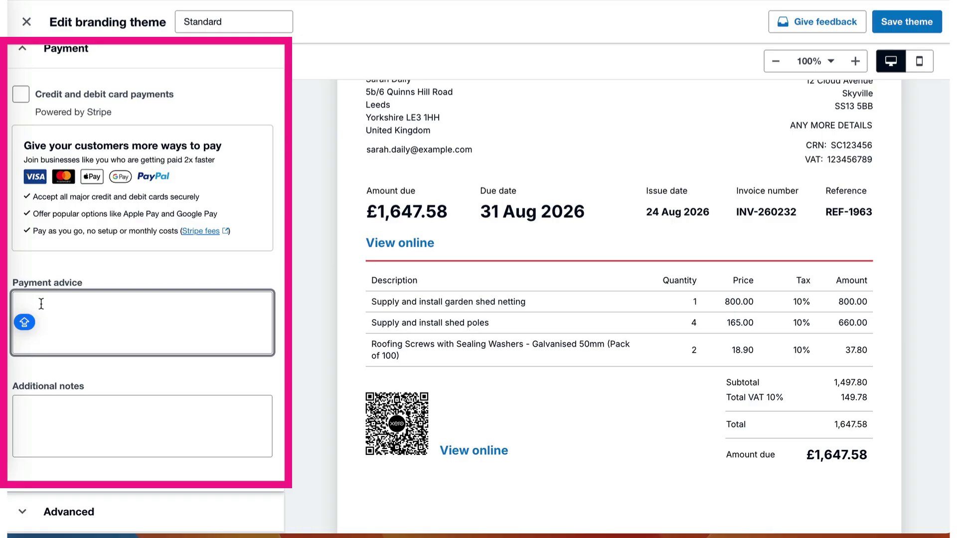
{"action": "type", "text": "PLEASE "}
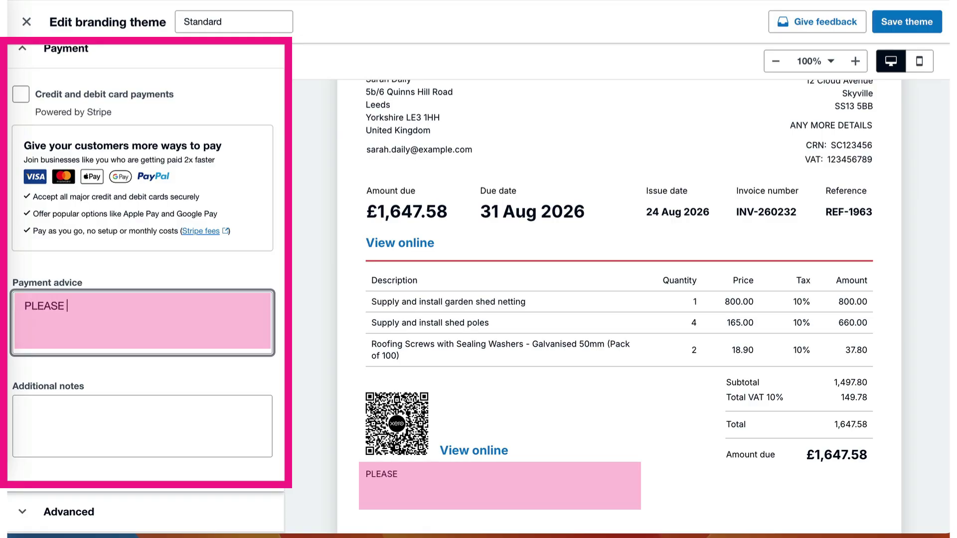
{"action": "type", "text": "PAY TO MY BANK"}
{"action": "key", "text": "Return"}
{"action": "type", "text": "ACCOUN"}
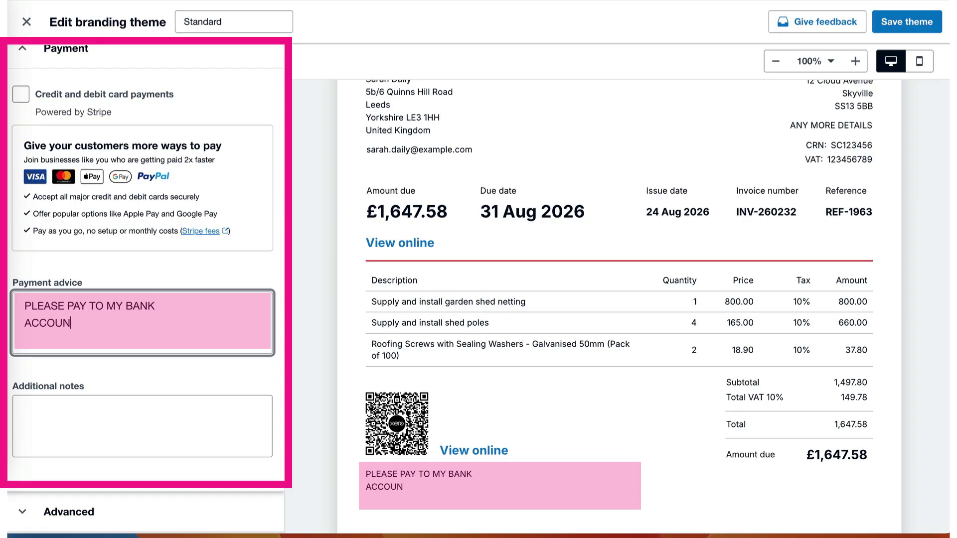
{"action": "type", "text": "T 12345678"}
{"action": "key", "text": "Return"}
{"action": "type", "text": "SORT COD"}
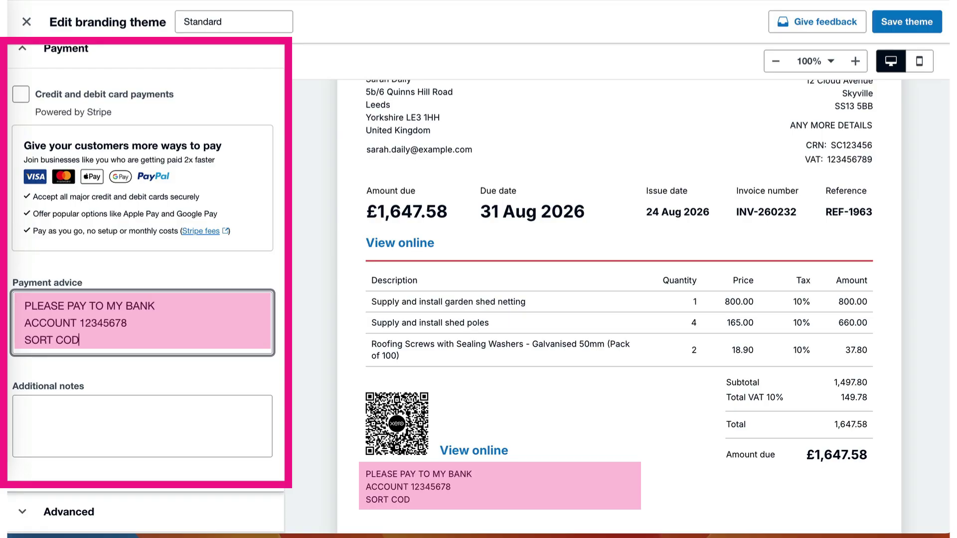
{"action": "type", "text": "E 34-33-55"}
Enter "ANY ADDITIONAL NOTES APPEAR HERE" as the additional notes of the invoice.
{"action": "key", "text": "Tab"}
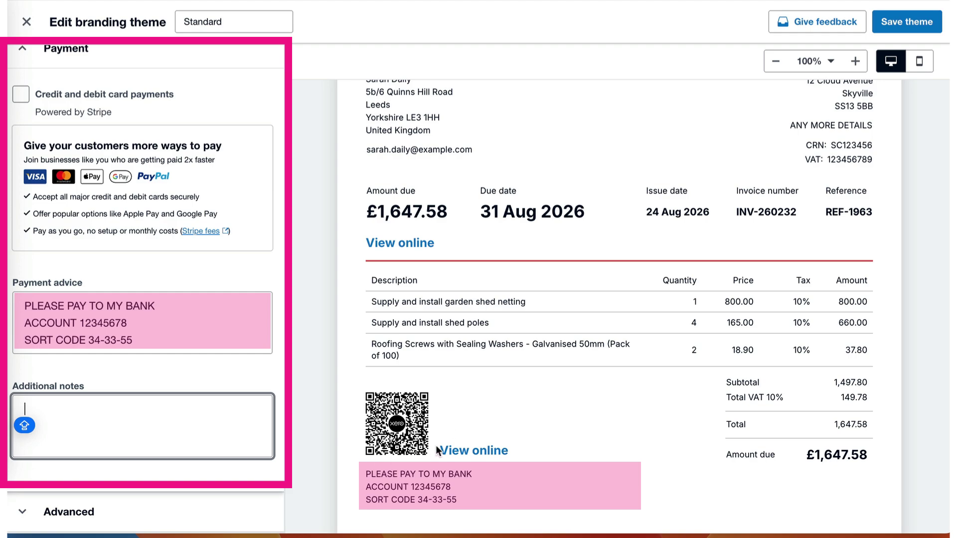
{"action": "type", "text": "ANY ADDITIONA"}
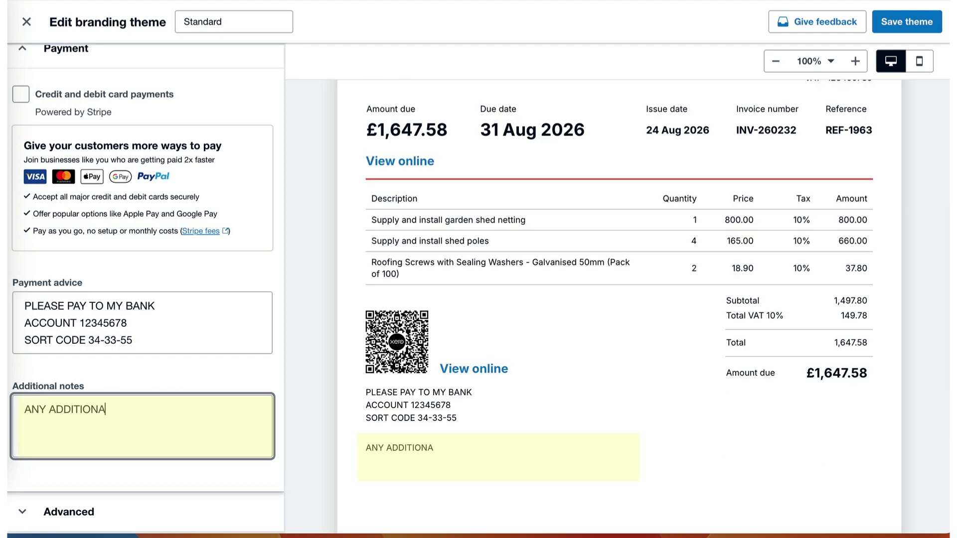
{"action": "type", "text": "L NOTES APPEAR HE"}
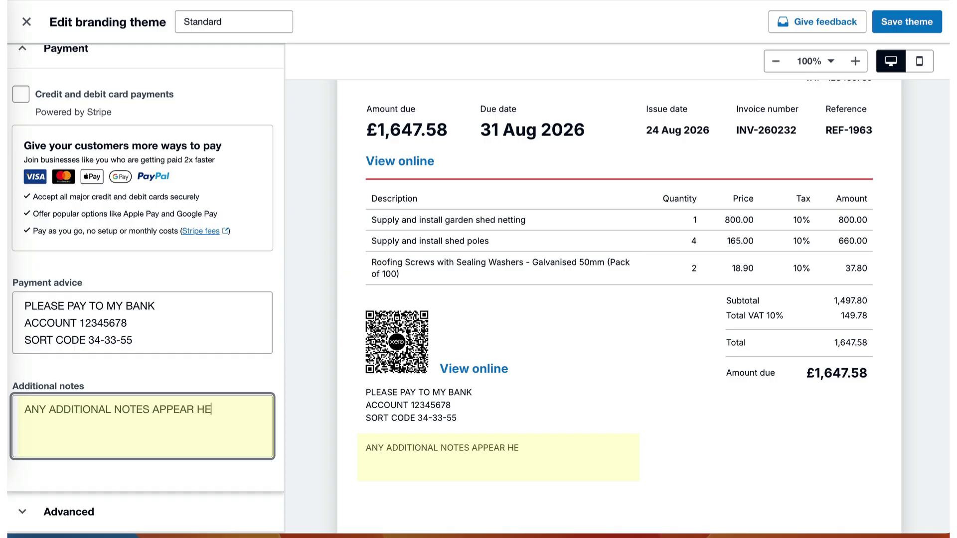
{"action": "type", "text": "RE"}
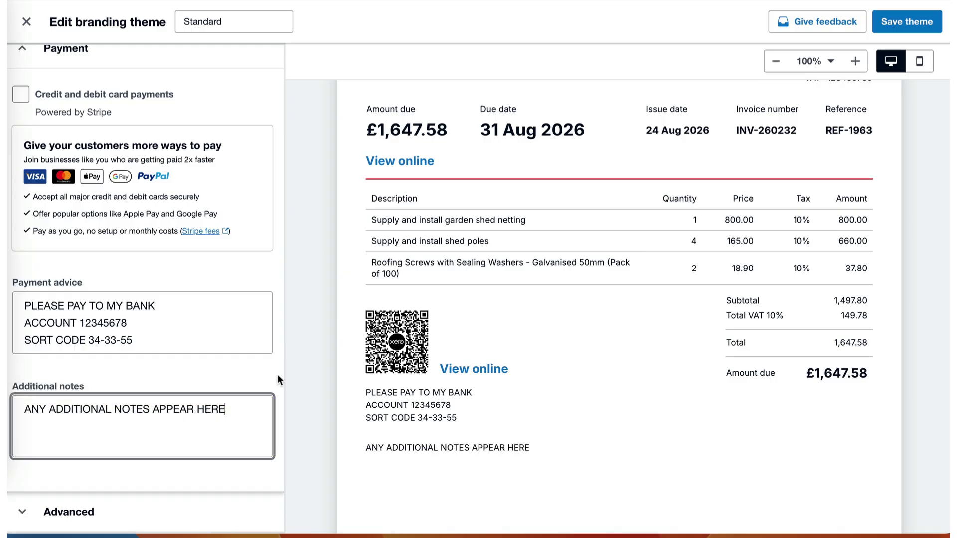
In the Advanced settings, add the custom title "Sales Invoice" as the approved invoice title.
{"action": "left_click", "coordinate": [24, 509]}
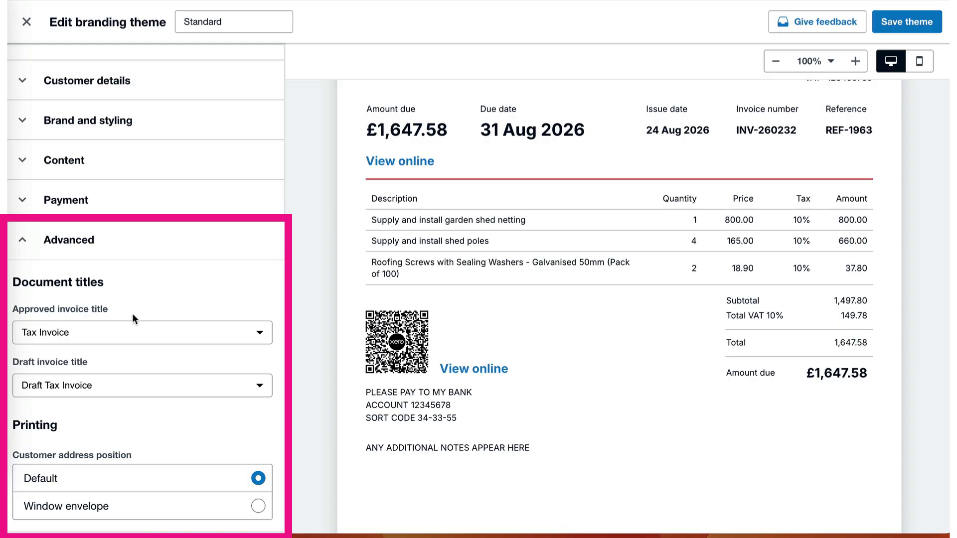
{"action": "scroll", "coordinate": [478, 243], "scroll_direction": "up", "scroll_amount": 5}
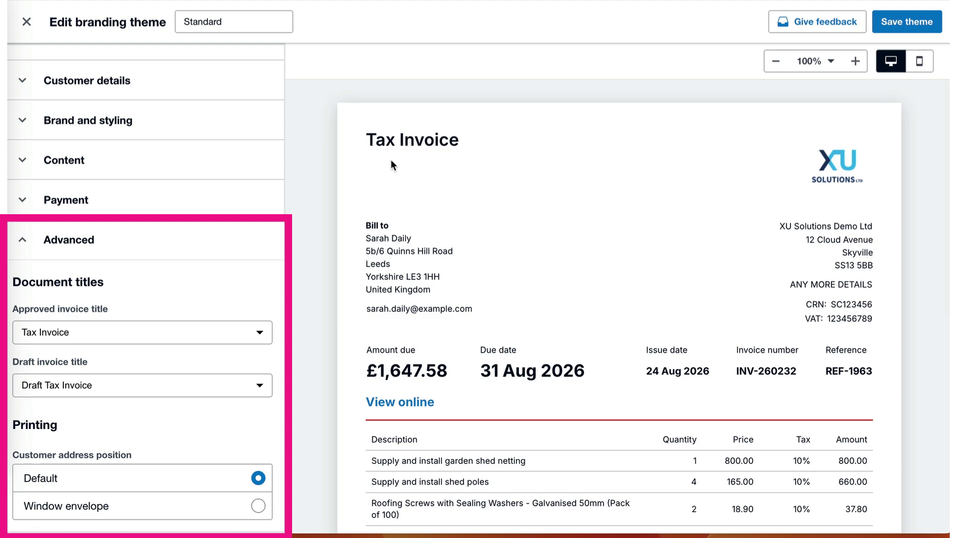
{"action": "left_click", "coordinate": [234, 332]}
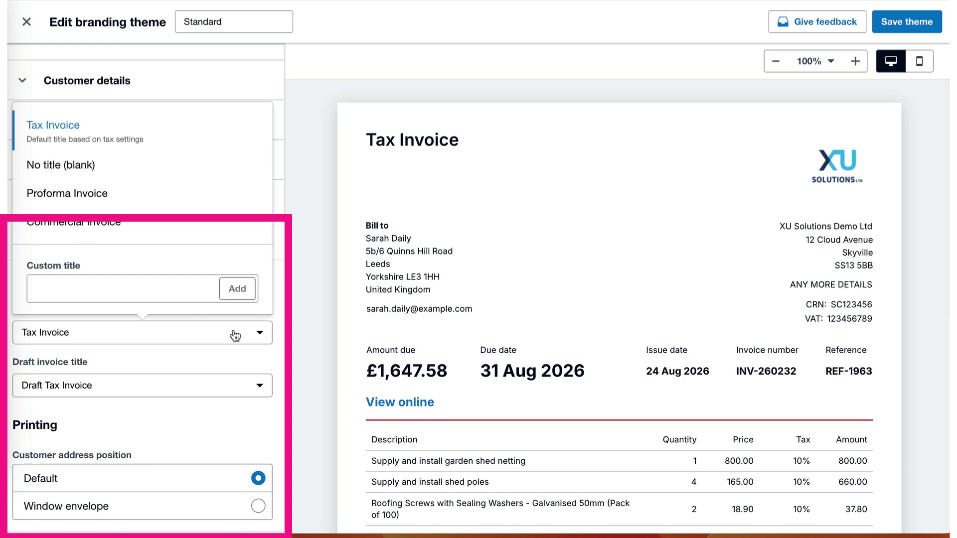
{"action": "left_click", "coordinate": [55, 283]}
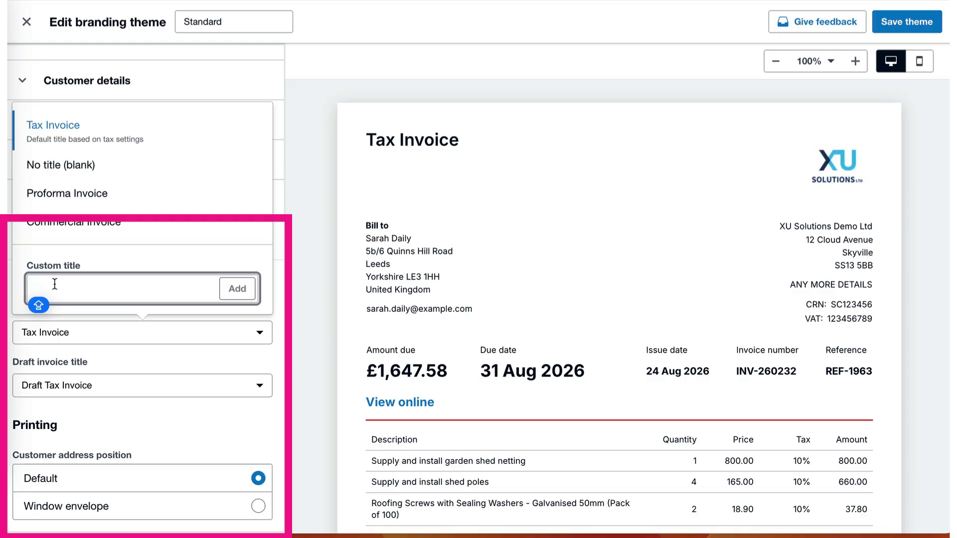
{"action": "type", "text": "Sale"}
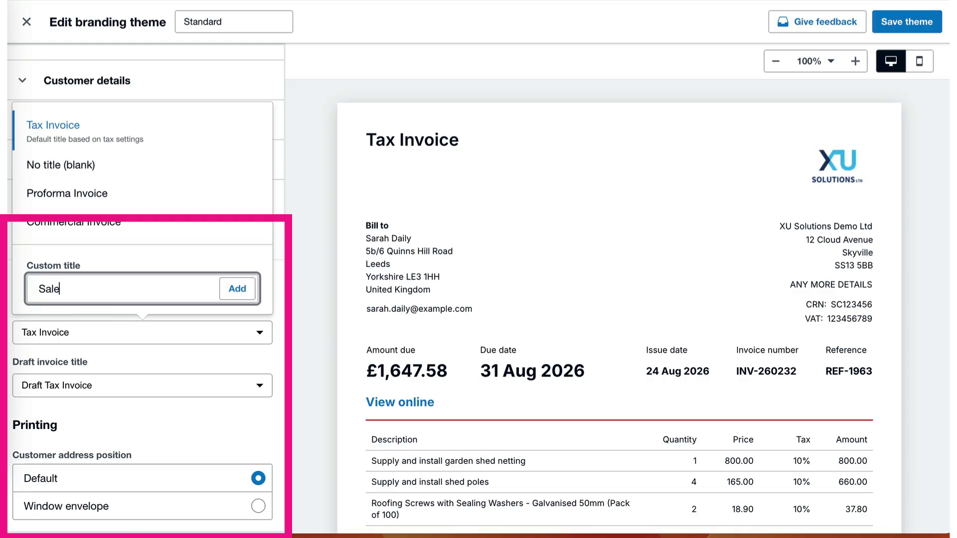
{"action": "type", "text": "s Invoice"}
{"action": "left_click", "coordinate": [237, 289]}
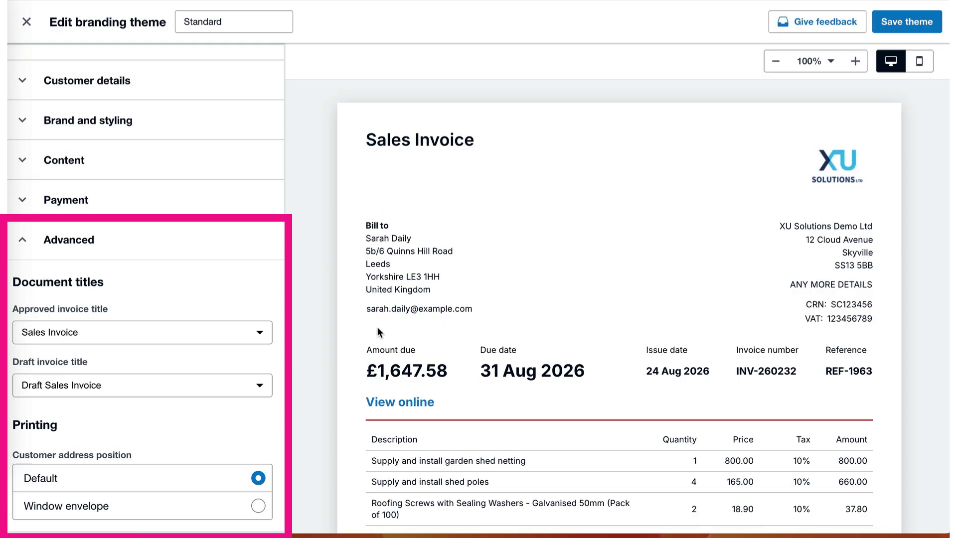
Try the Window envelope position for the customer address, and set it back to Default.
{"action": "left_click", "coordinate": [258, 507]}
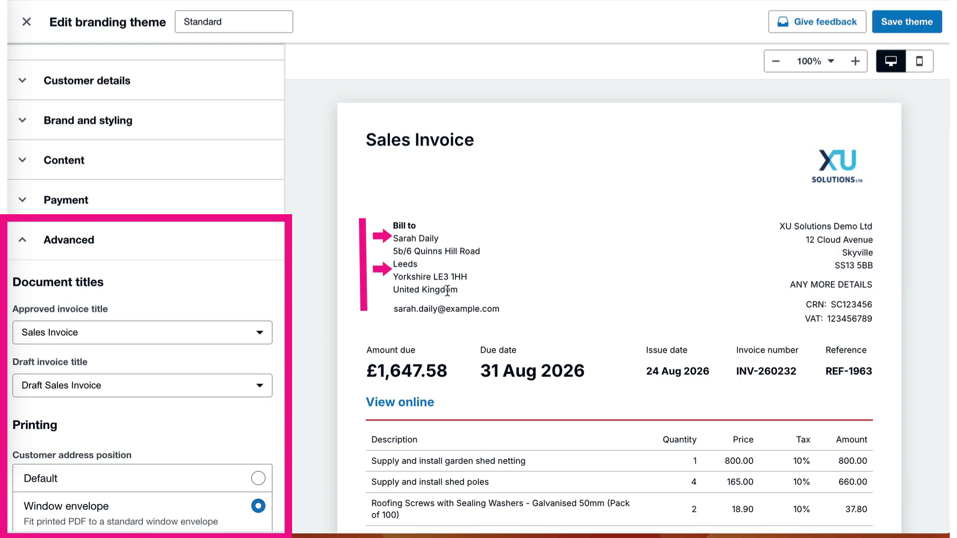
{"action": "left_click", "coordinate": [259, 479]}
{"action": "scroll", "coordinate": [664, 345], "scroll_direction": "down", "scroll_amount": 8}
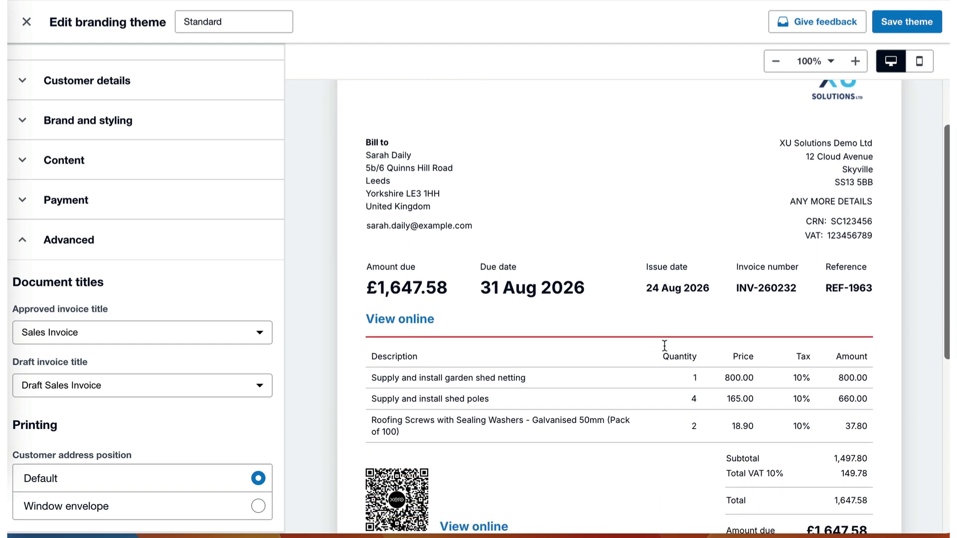
{"action": "scroll", "coordinate": [664, 344], "scroll_direction": "up", "scroll_amount": 8}
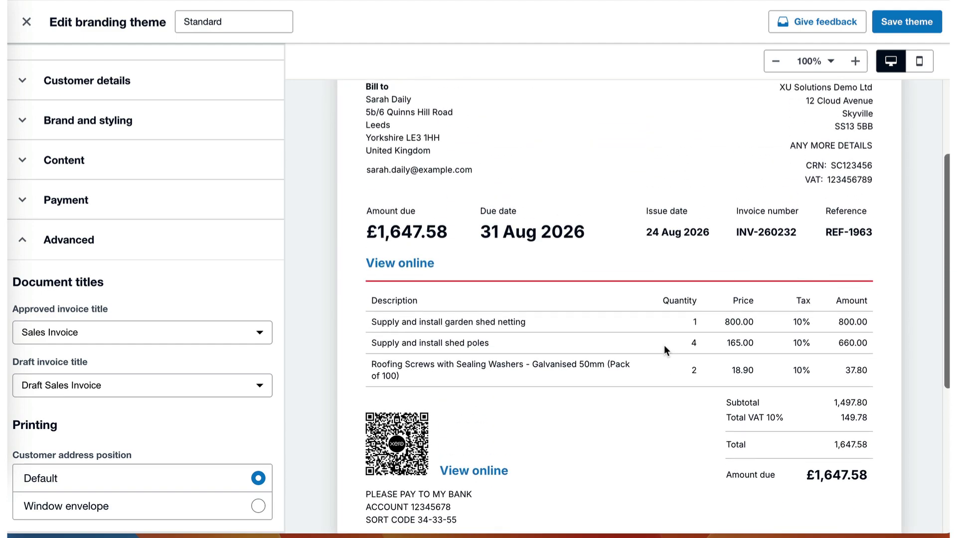
{"action": "scroll", "coordinate": [664, 345], "scroll_direction": "down", "scroll_amount": 1}
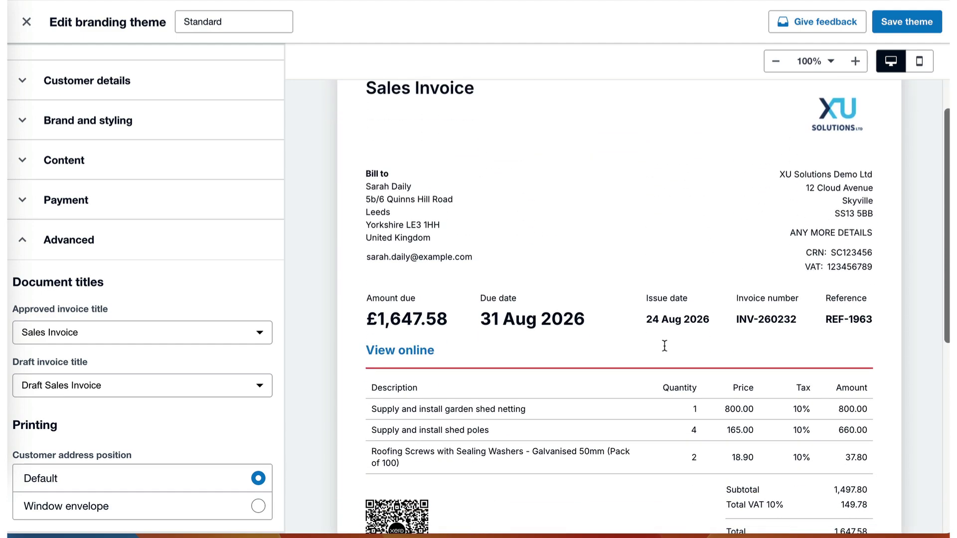
{"action": "scroll", "coordinate": [664, 351], "scroll_direction": "up", "scroll_amount": 1}
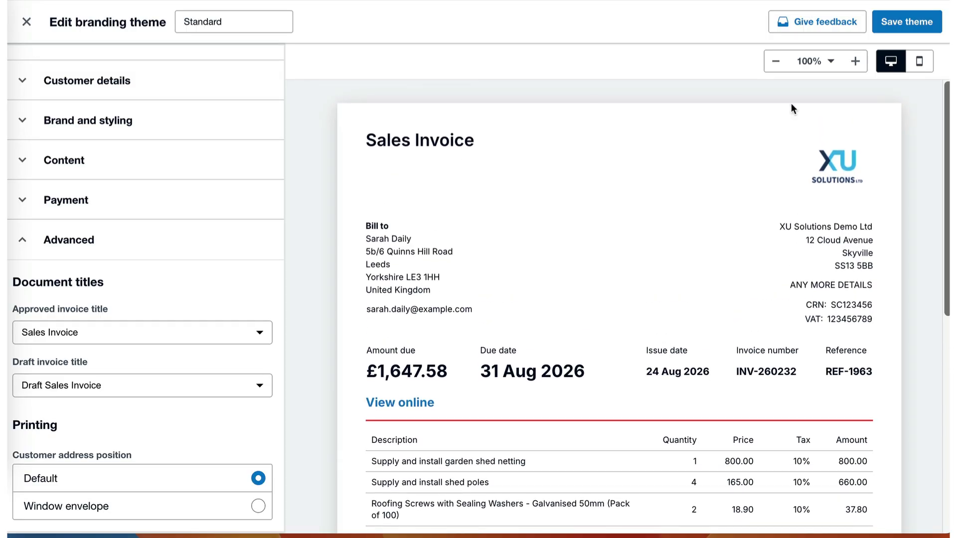
Save the edited Standard branding theme.
{"action": "left_click", "coordinate": [909, 24]}
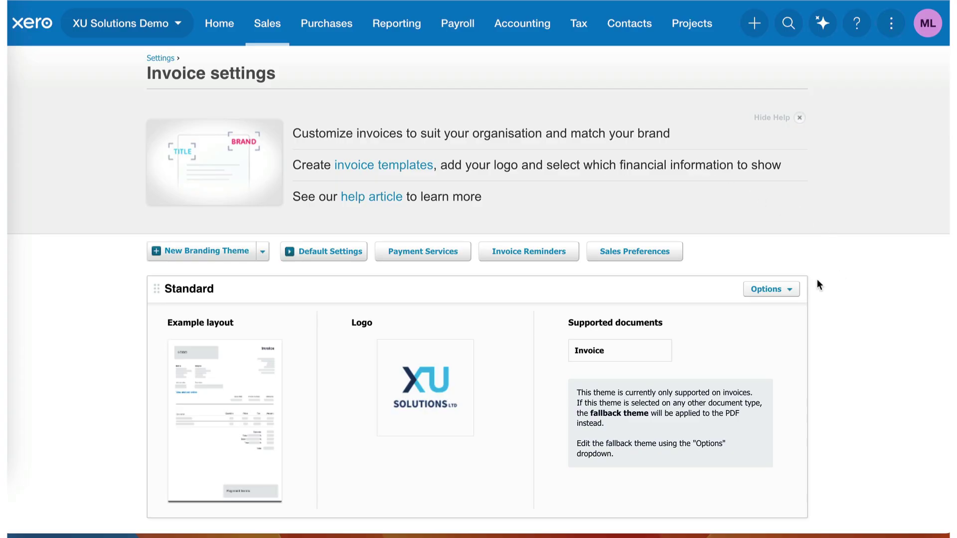
Create and save a new branding theme of the Standard type, named "New Theme".
{"action": "left_click", "coordinate": [263, 253]}
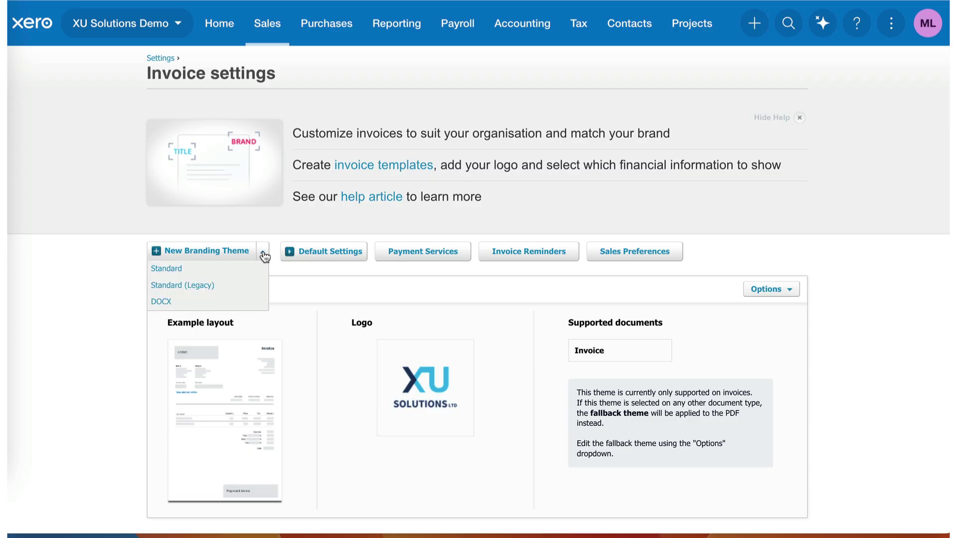
{"action": "left_click", "coordinate": [182, 269]}
{"action": "type", "text": "New Theme"}
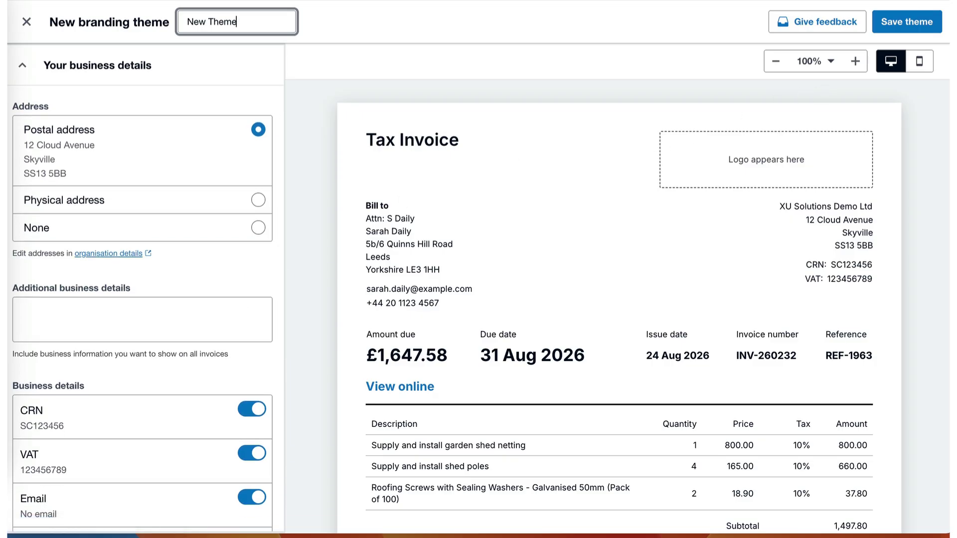
{"action": "left_click", "coordinate": [916, 22]}
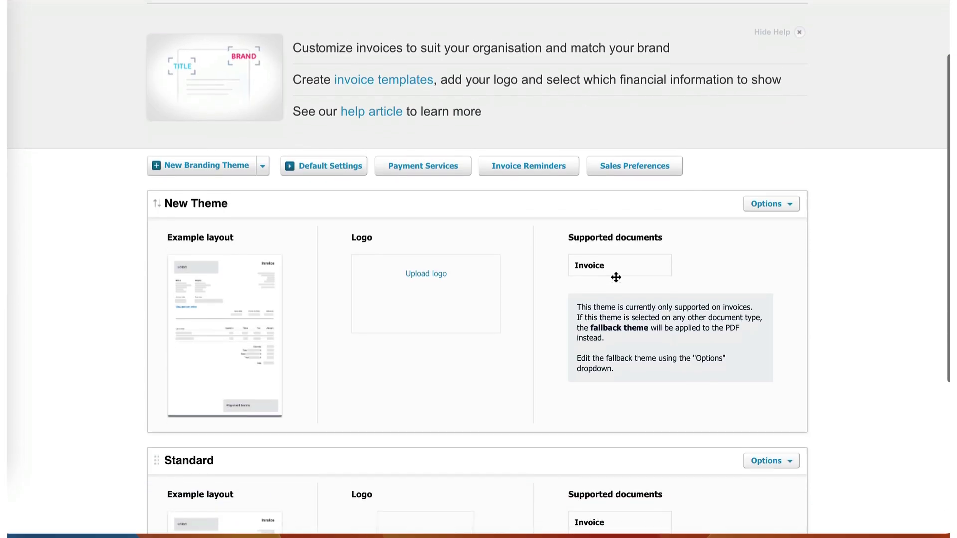
Reorder the branding themes so that Standard comes above New Theme.
{"action": "scroll", "coordinate": [616, 276], "scroll_direction": "down", "scroll_amount": 3}
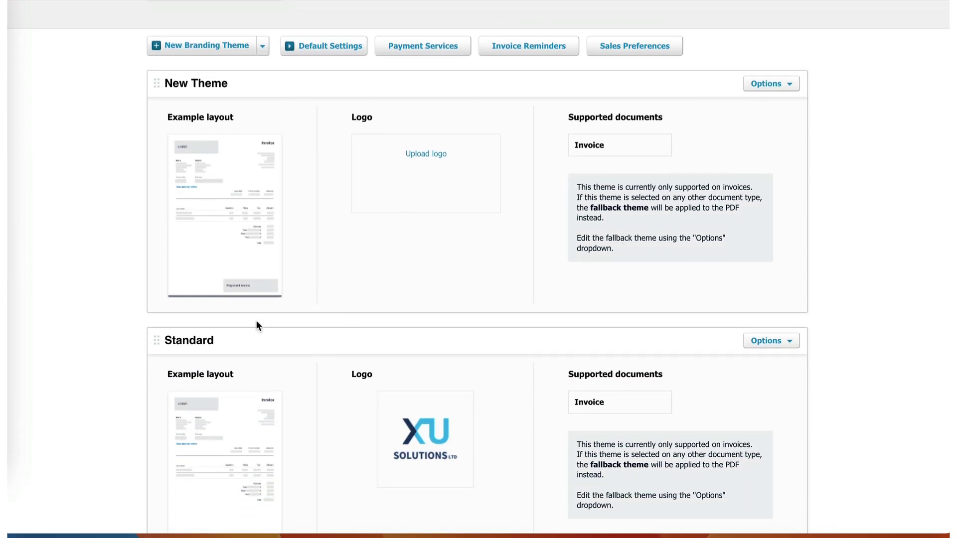
{"action": "left_click_drag", "start_coordinate": [156, 340], "coordinate": [141, 81]}
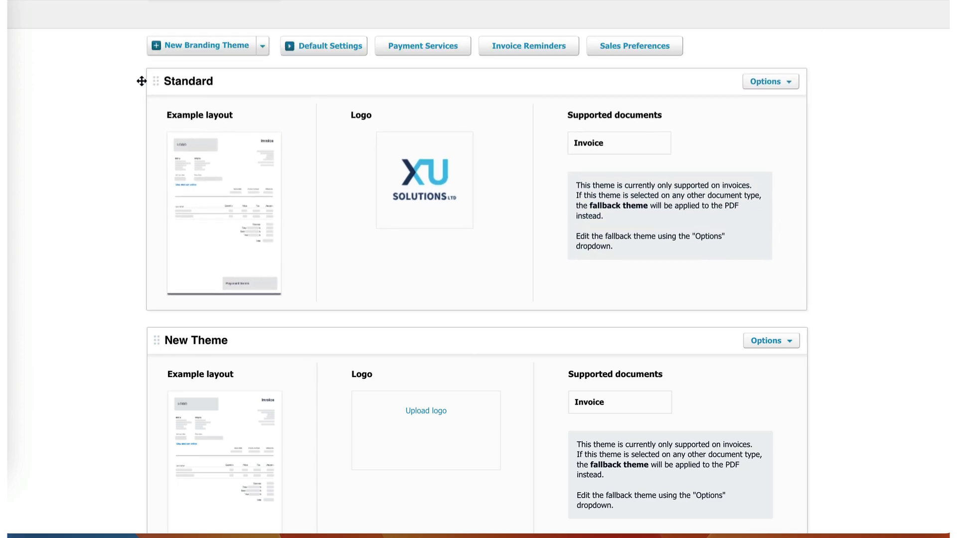
{"action": "scroll", "coordinate": [344, 139], "scroll_direction": "up", "scroll_amount": 5}
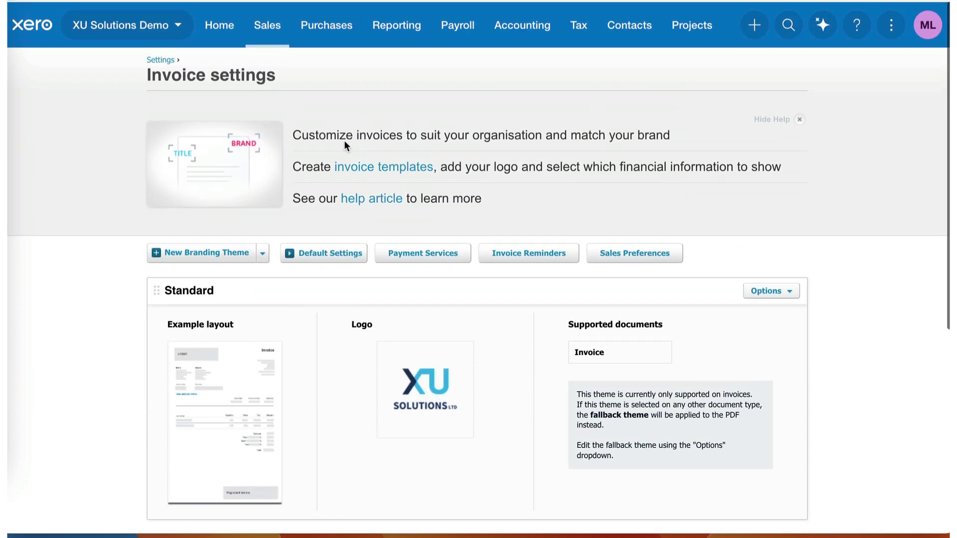